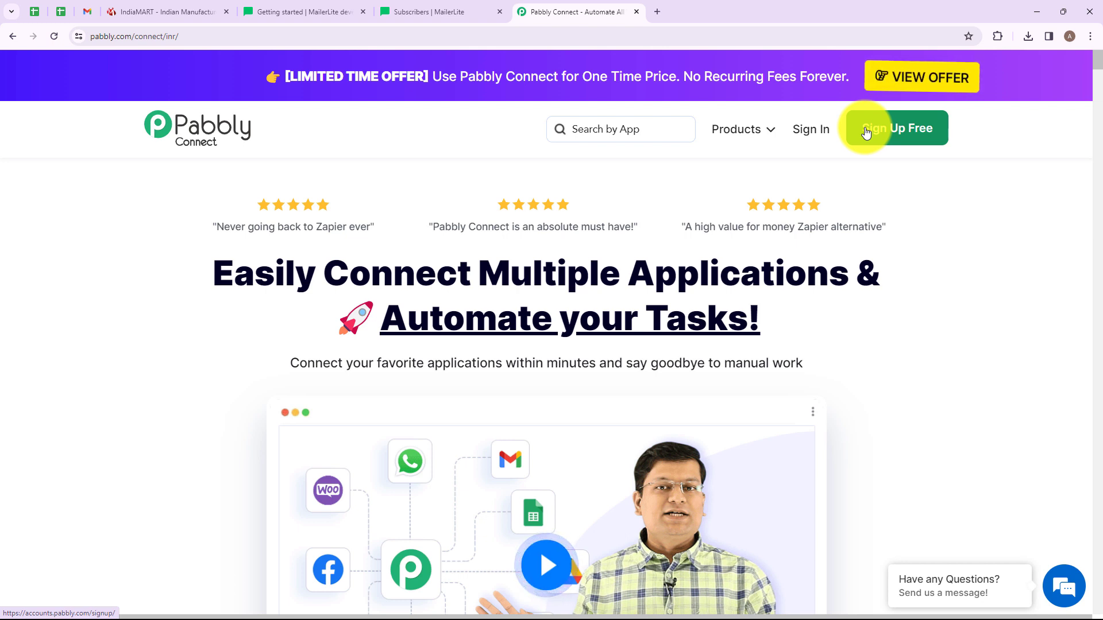
# - Sign in to the Pabbly account and open the Pabbly Connect dashboard from the list of all apps
pyautogui.click(800, 128)
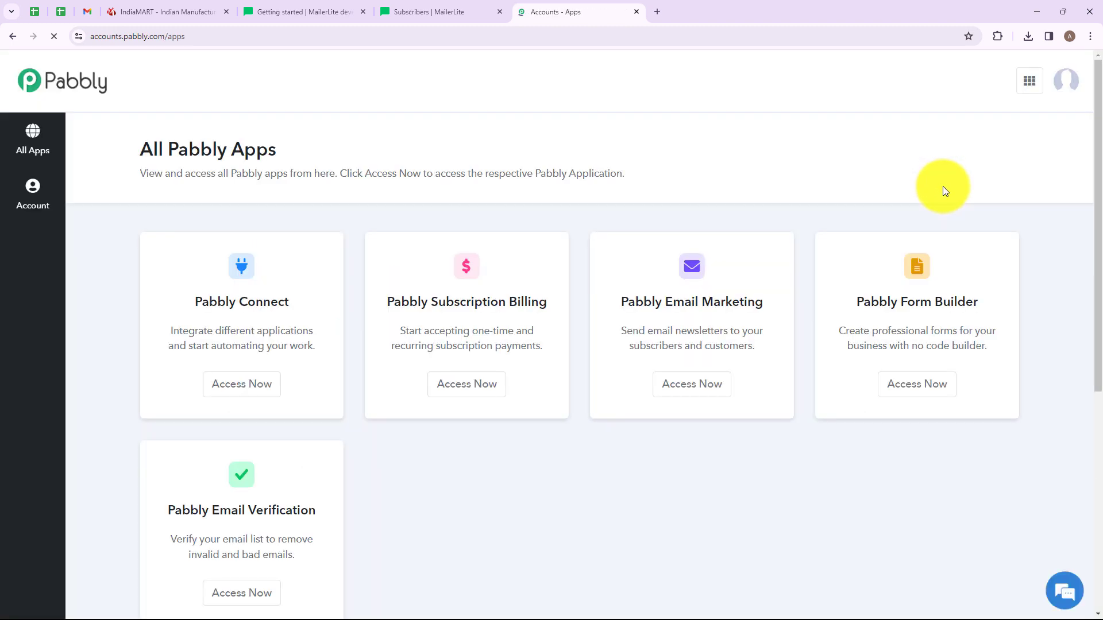
pyautogui.moveTo(139, 148); pyautogui.dragTo(298, 155)
pyautogui.click(318, 143)
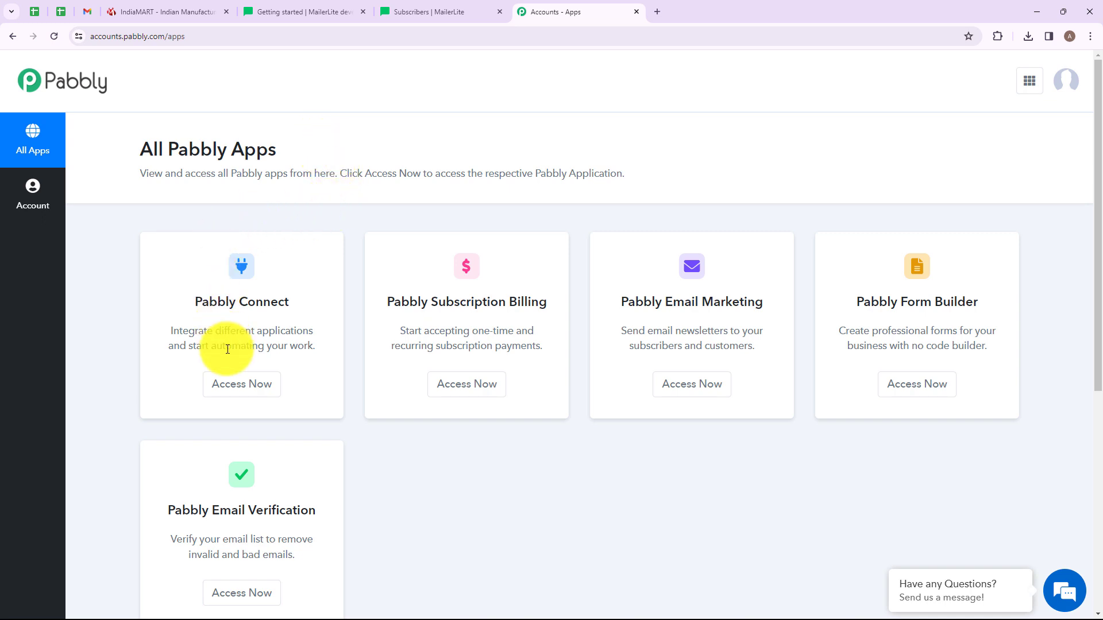
pyautogui.click(231, 391)
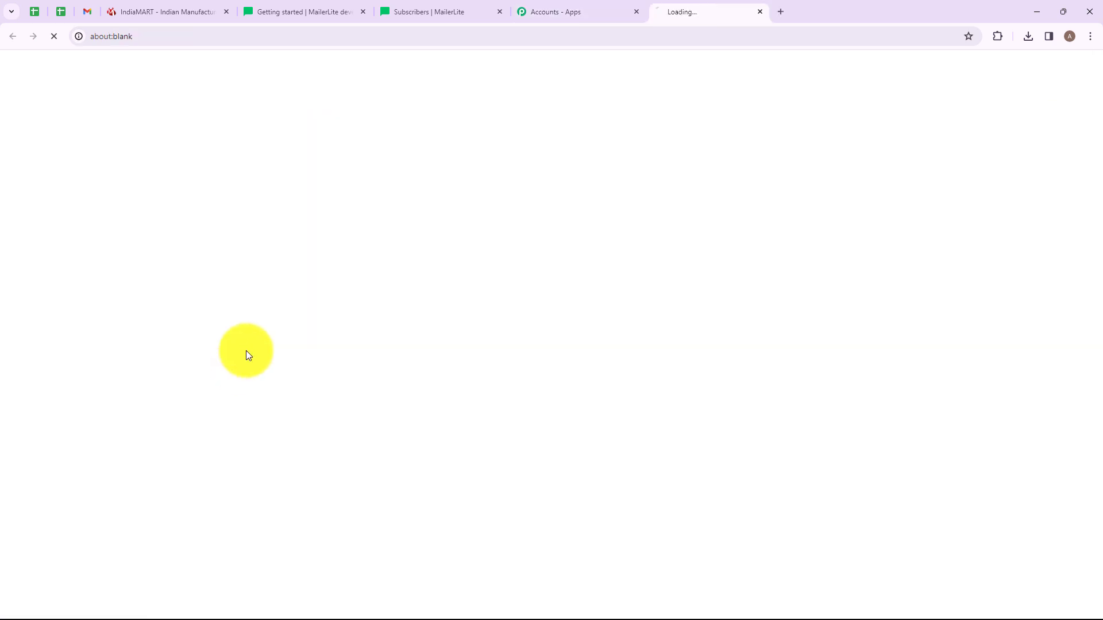
pyautogui.moveTo(143, 187); pyautogui.dragTo(264, 199)
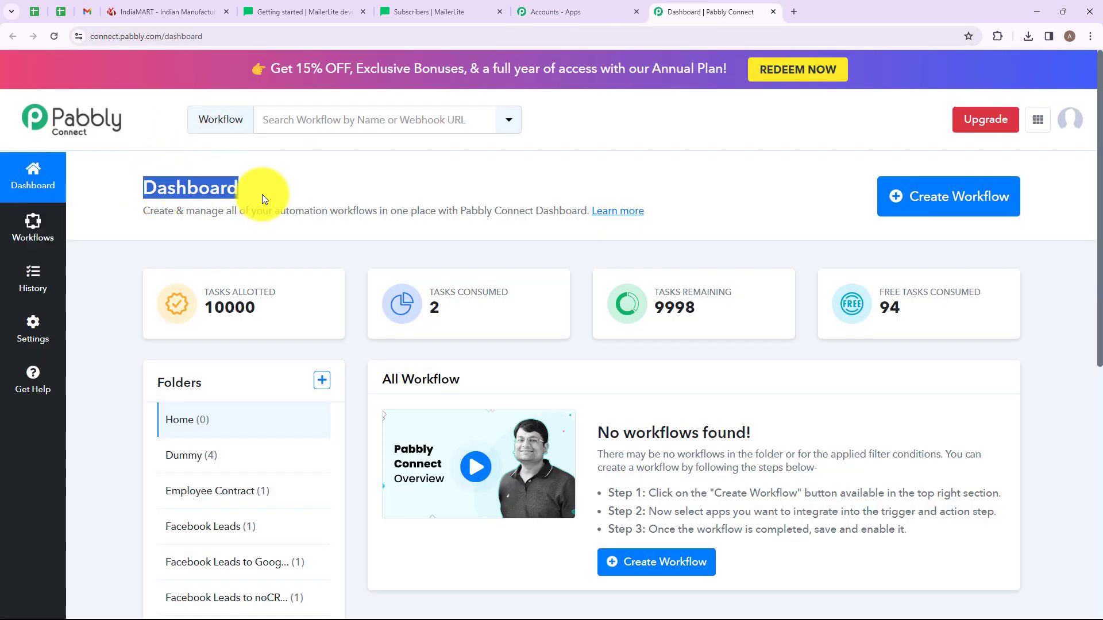
pyautogui.click(309, 350)
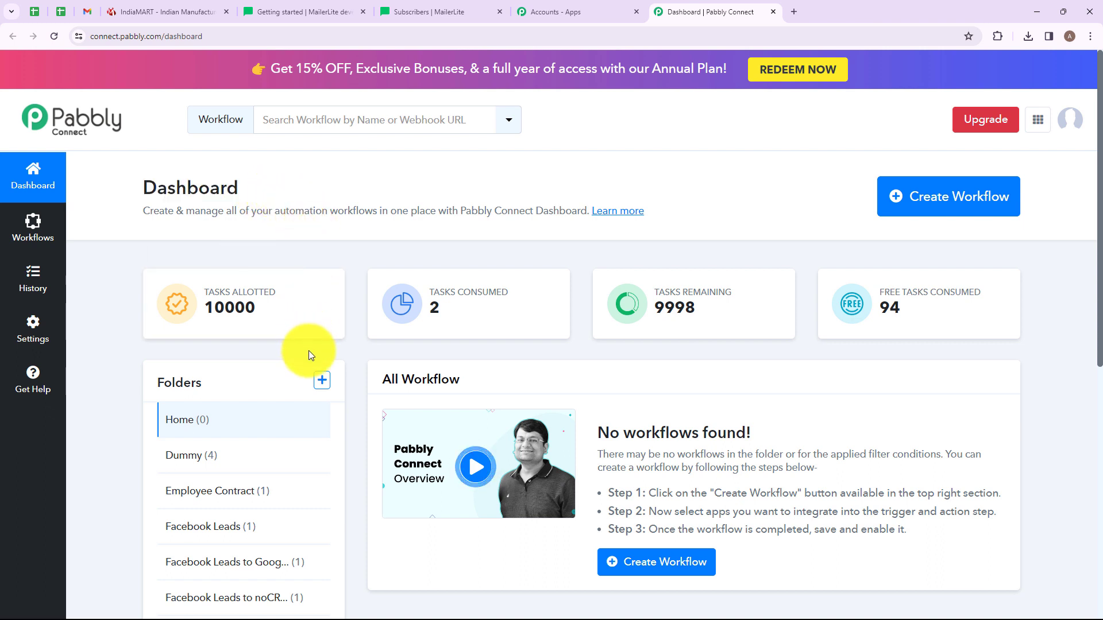
# - Create a folder named "Automations for IndiaMart" and show its contents
pyautogui.click(321, 382)
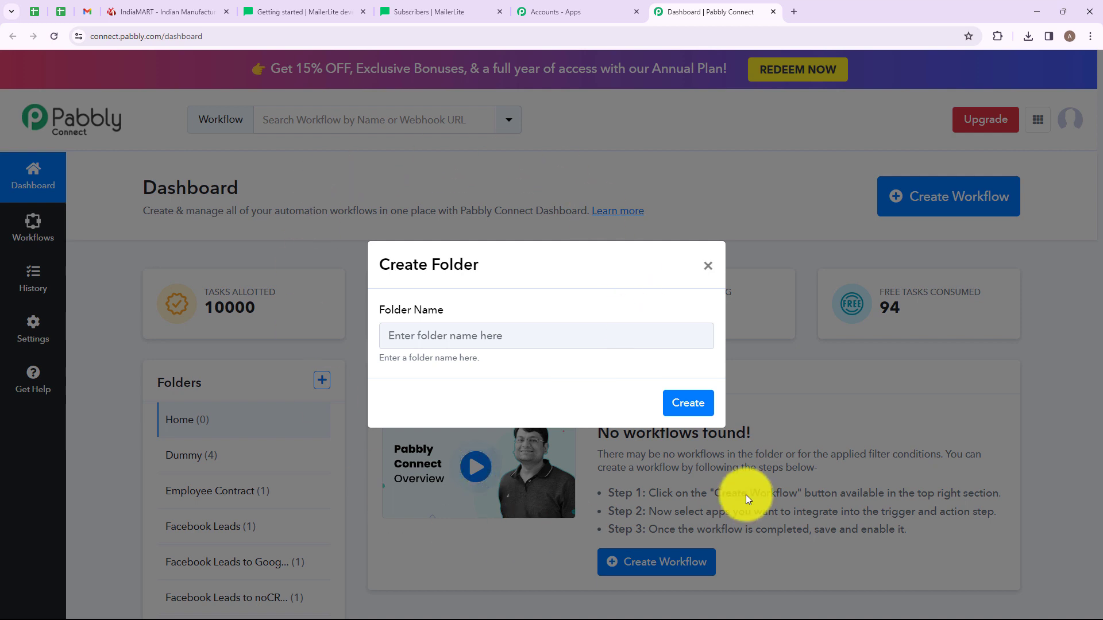
pyautogui.click(519, 338)
pyautogui.write('Autom')
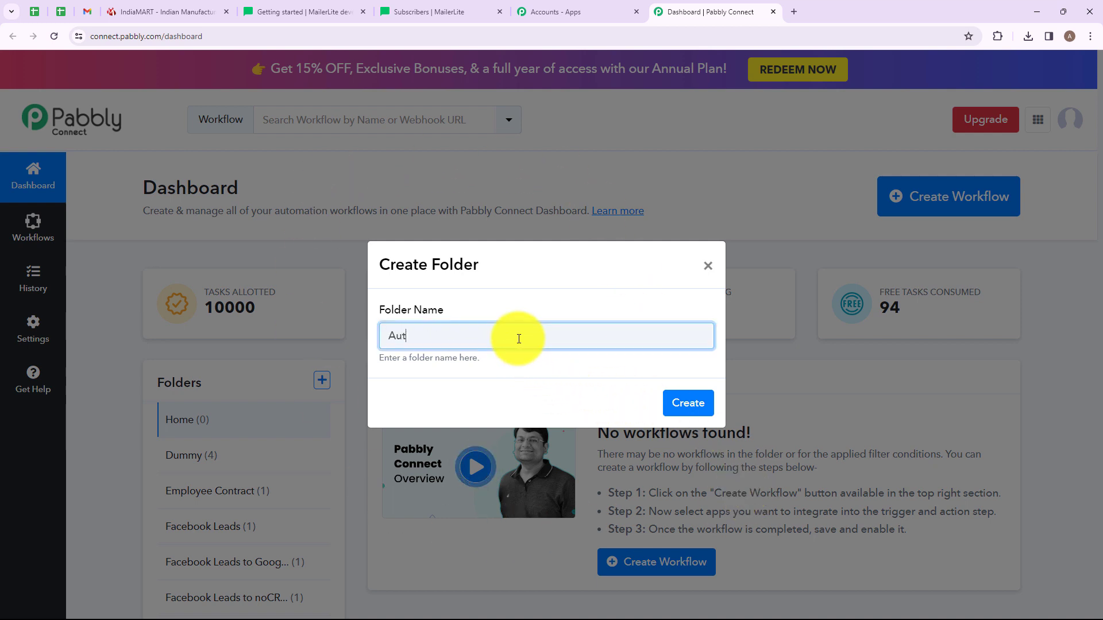
pyautogui.write('ations for IndiaMart')
pyautogui.click(554, 378)
pyautogui.click(689, 403)
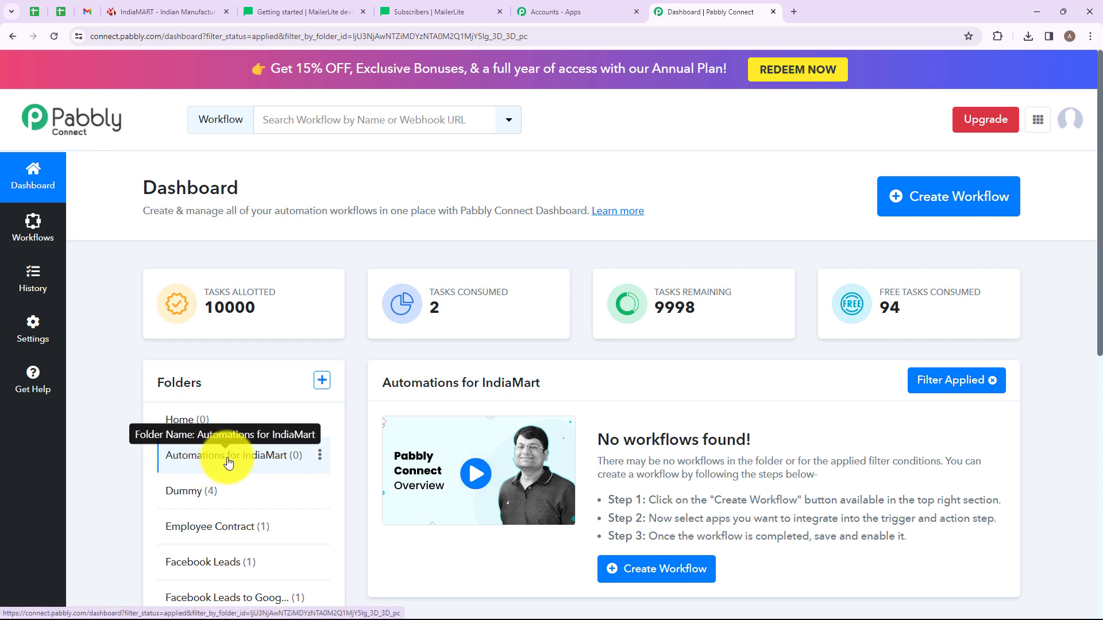
# - Create a workflow named "IndiaMART Automation" in the "Automations for IndiaMart" folder
pyautogui.click(944, 213)
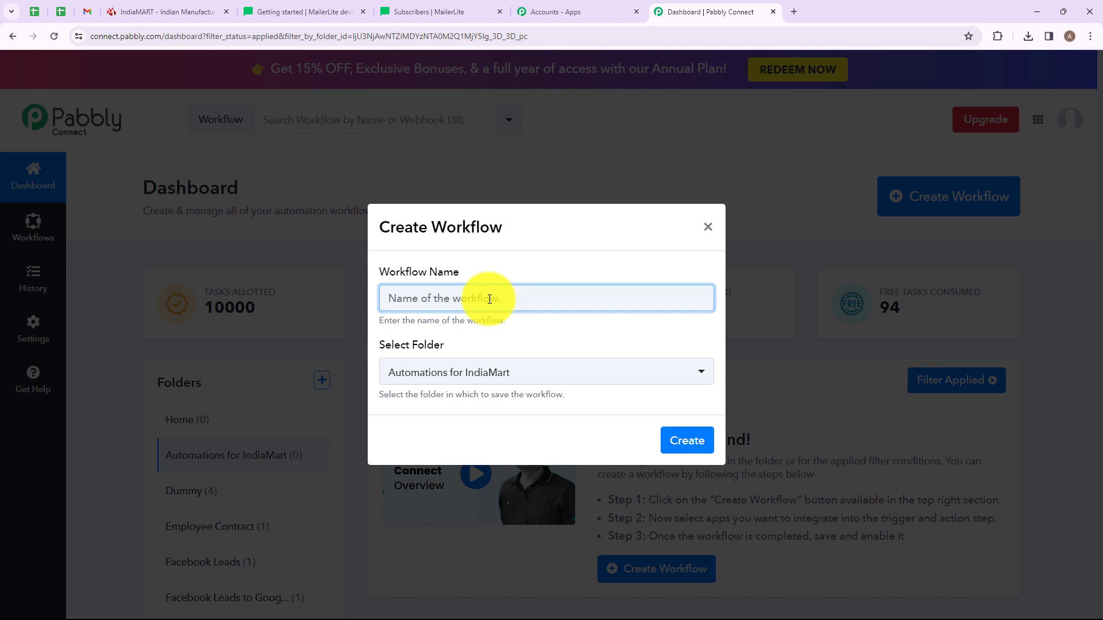
pyautogui.write('IndiaMART Automation')
pyautogui.hotkey('ctrl', 'a')
pyautogui.click(434, 332)
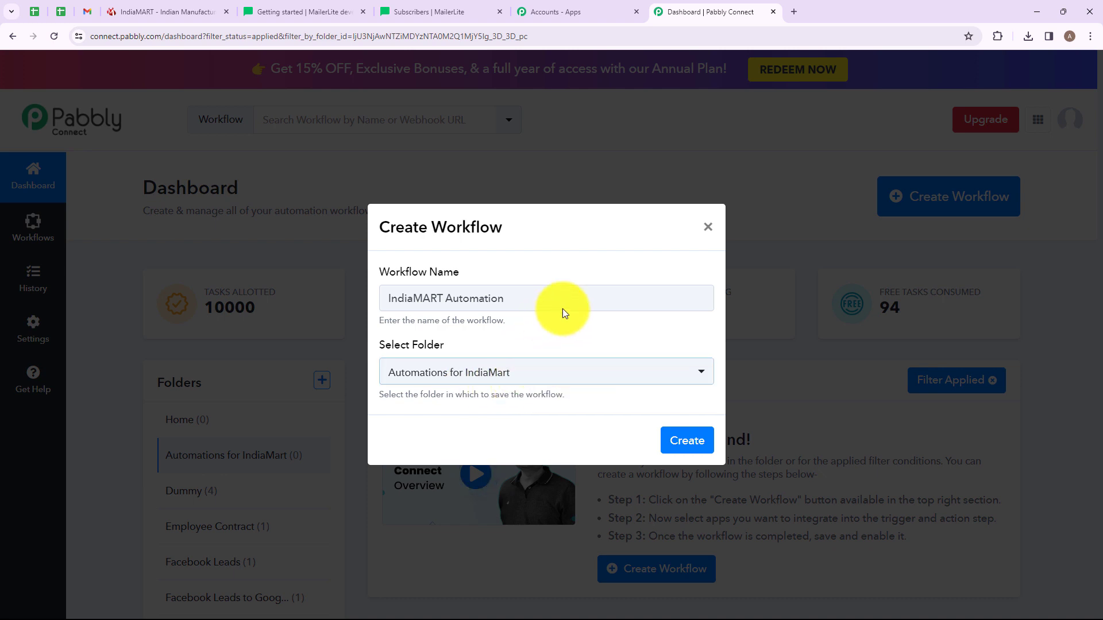
pyautogui.click(704, 377)
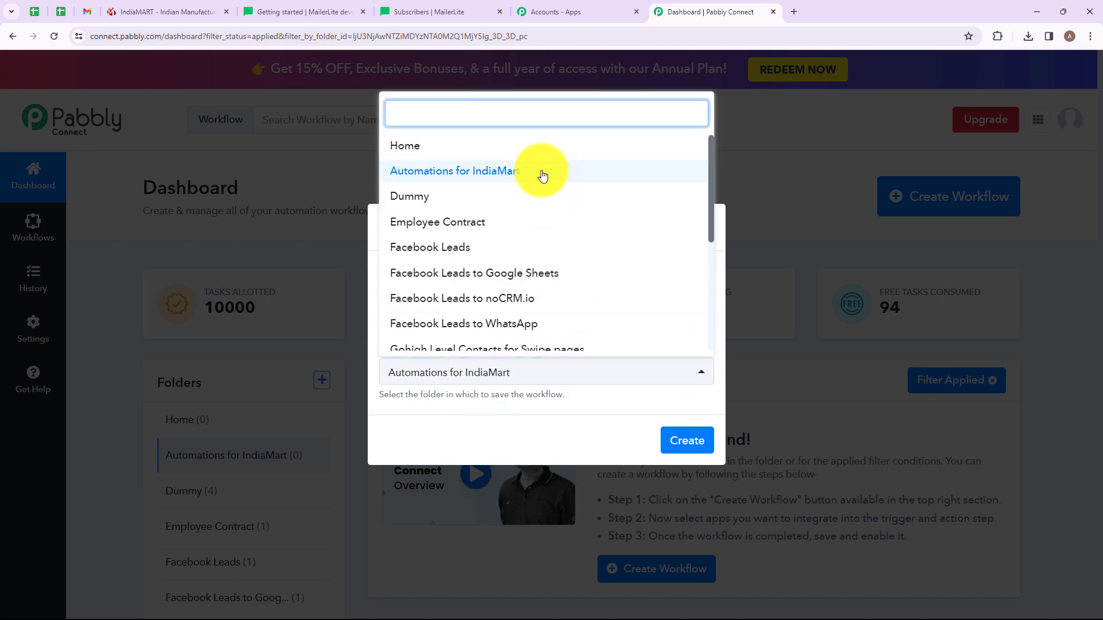
pyautogui.scroll(-4, 537, 190)
pyautogui.scroll(4, 524, 241)
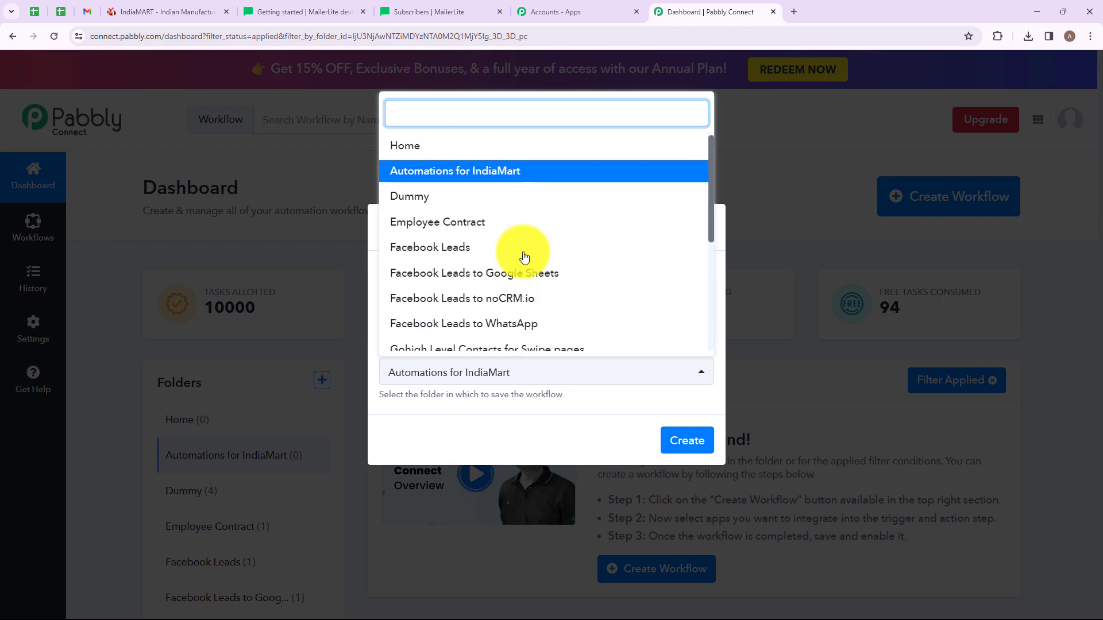
pyautogui.click(524, 417)
pyautogui.click(678, 439)
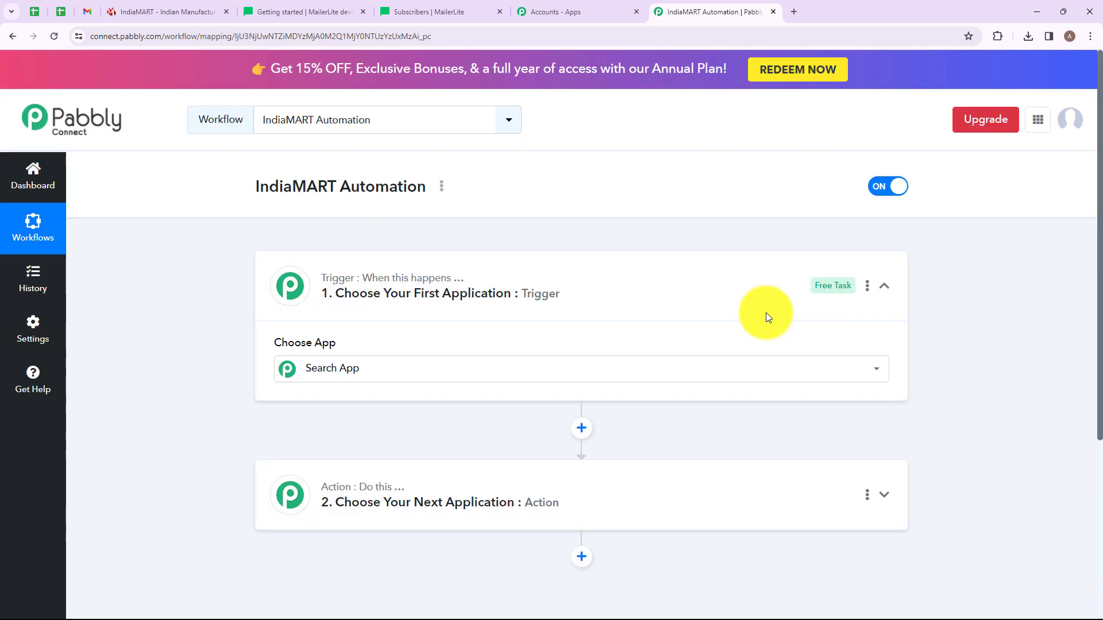
# - Set the workflow's trigger to the IndiaMART app with the New Leads trigger event
pyautogui.click(620, 269)
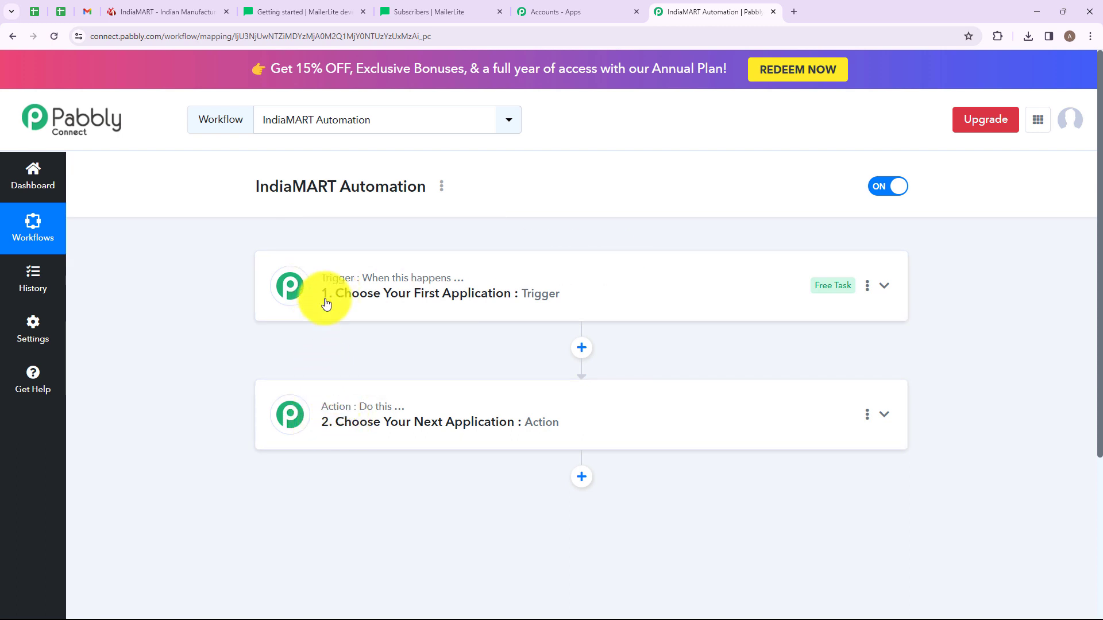
pyautogui.moveTo(377, 418)
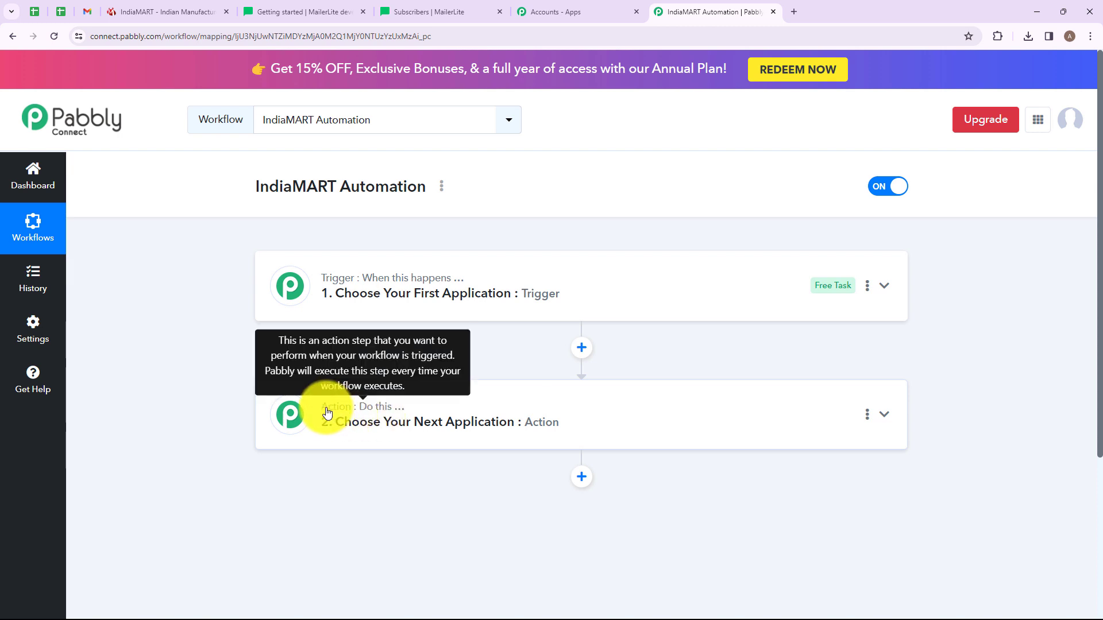
pyautogui.click(380, 276)
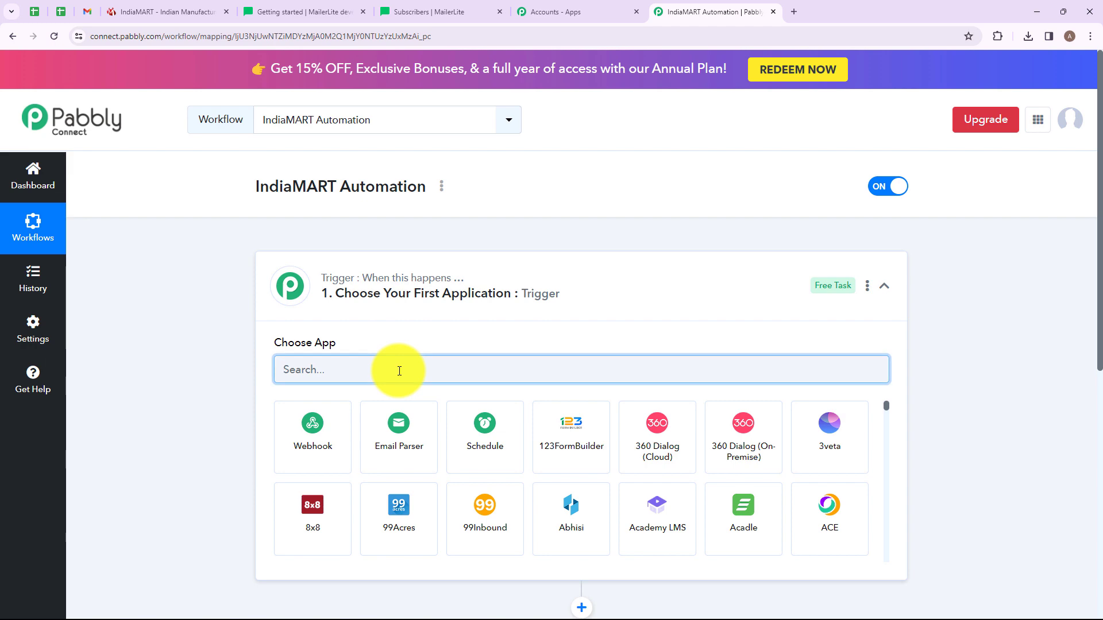
pyautogui.write('Indi')
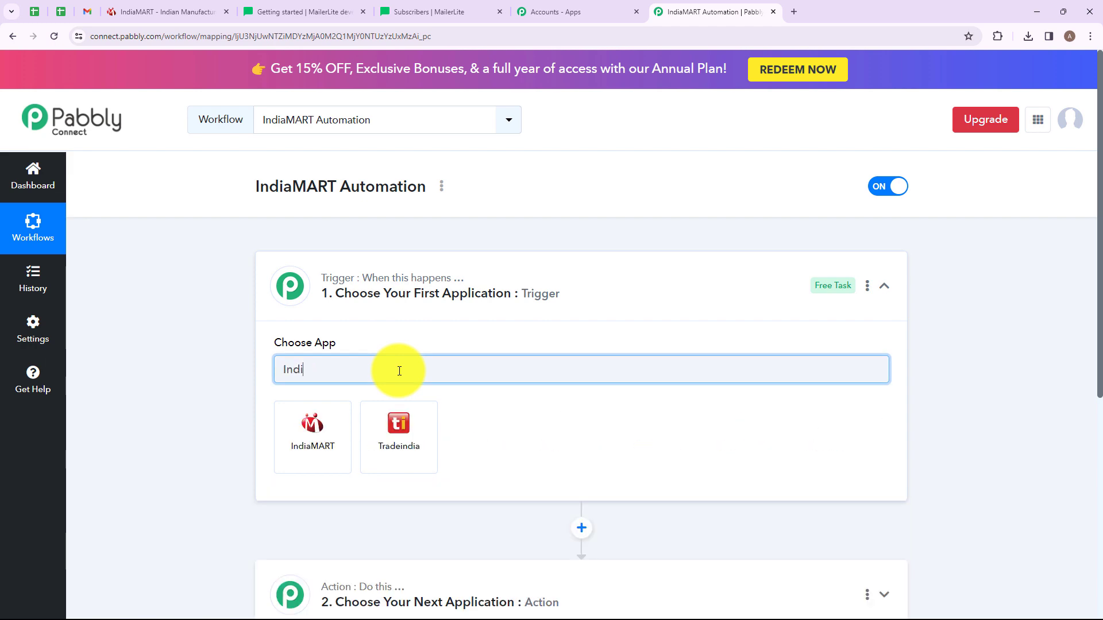
pyautogui.click(298, 436)
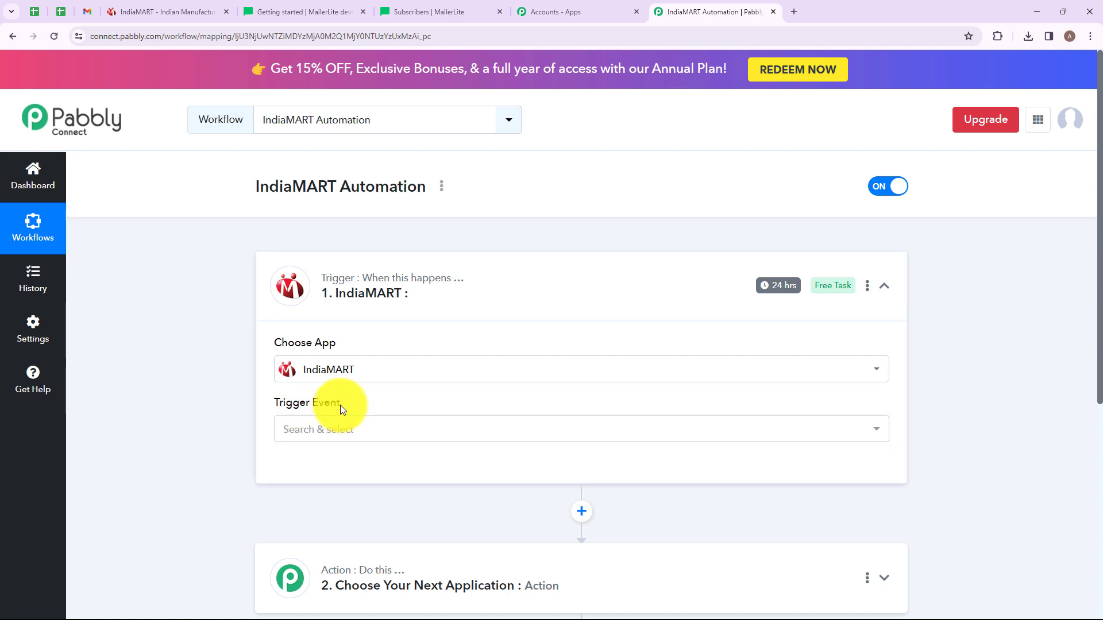
pyautogui.click(332, 435)
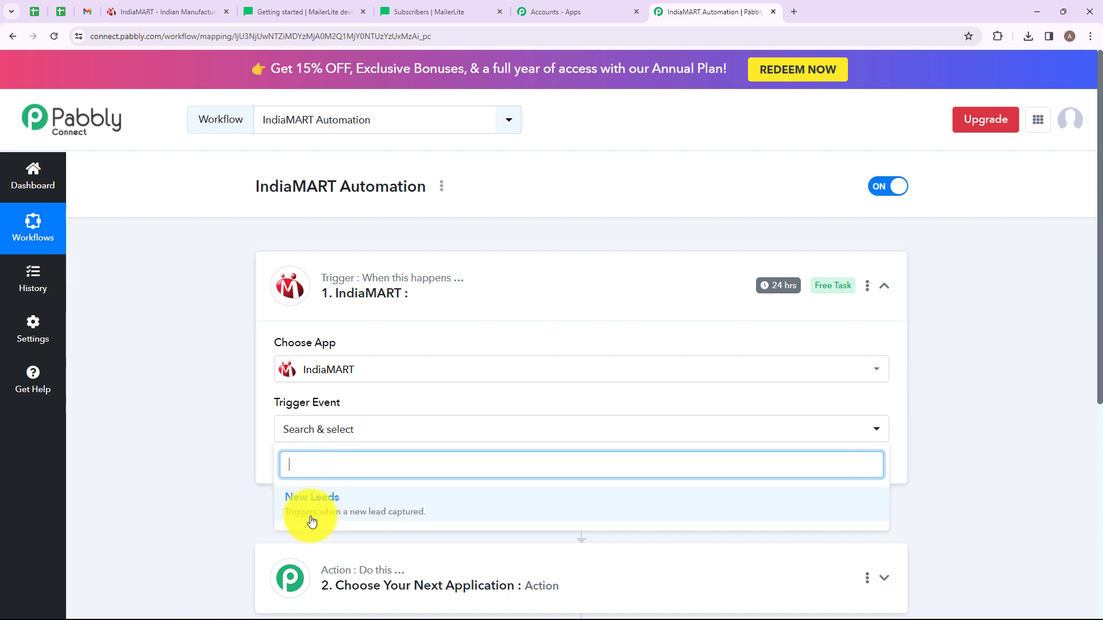
pyautogui.click(383, 499)
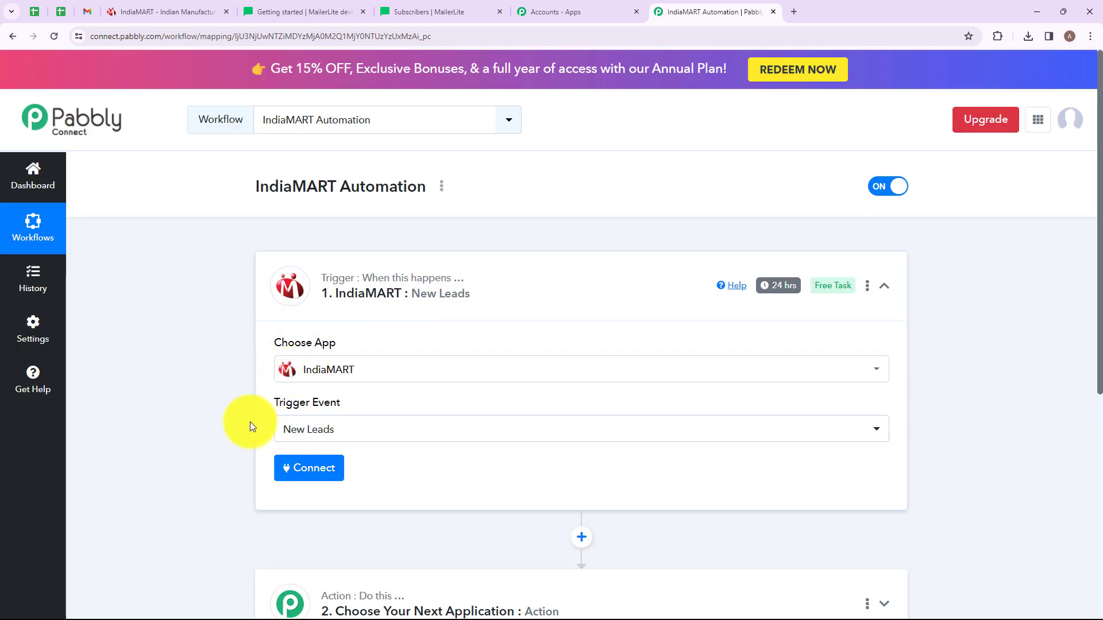
# - Start a new IndiaMART connection for the trigger and copy the current CRM API key from the IndiaMART seller account settings
pyautogui.click(311, 466)
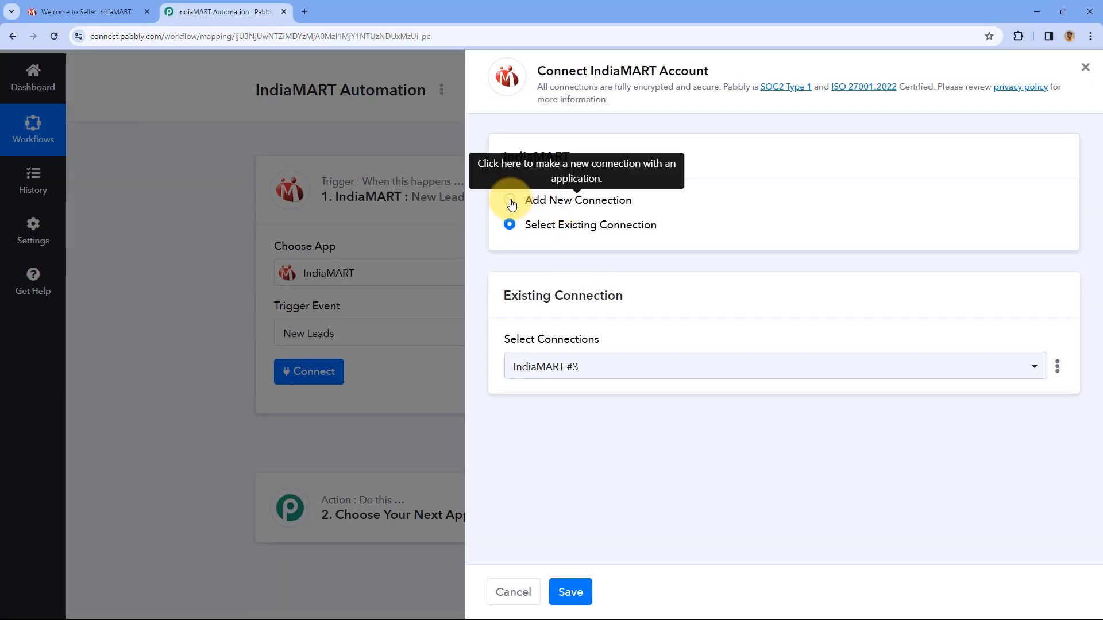
pyautogui.click(510, 201)
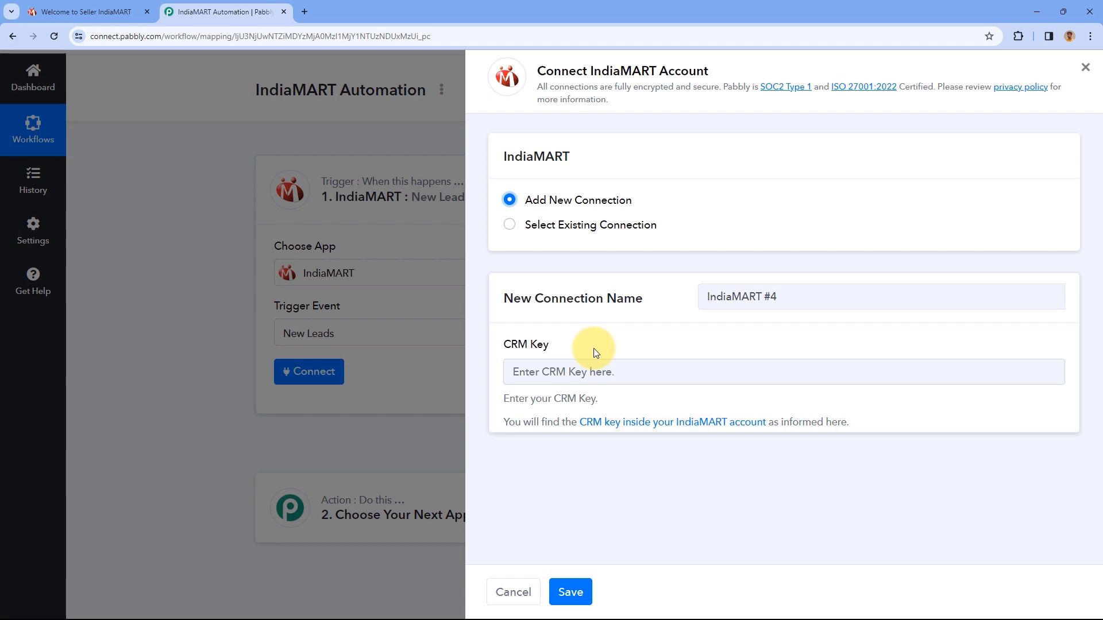
pyautogui.click(92, 11)
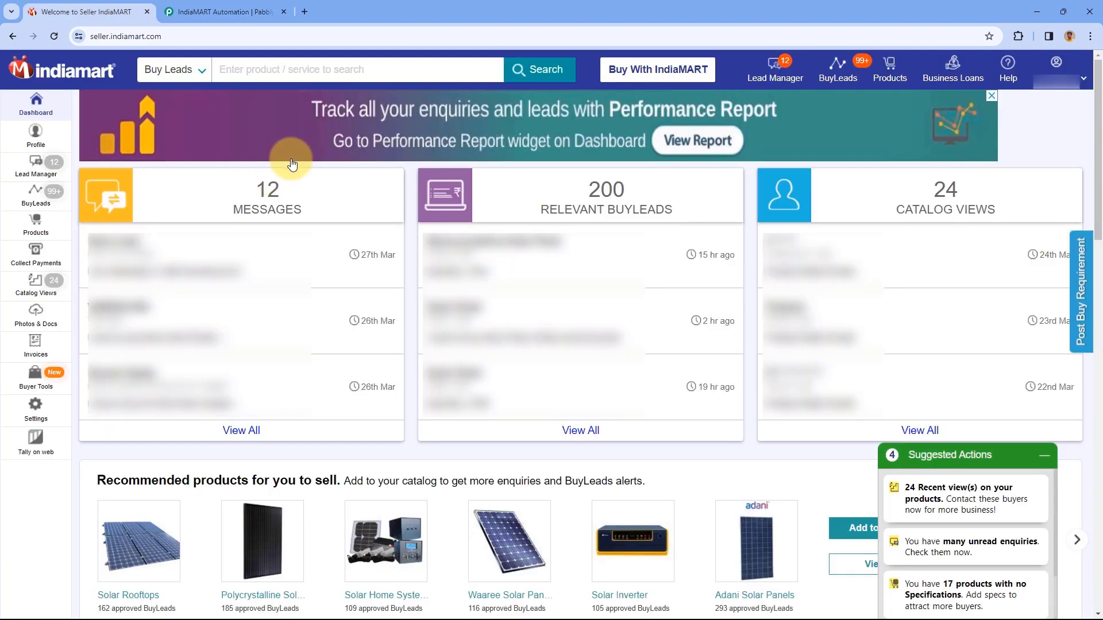
pyautogui.click(50, 411)
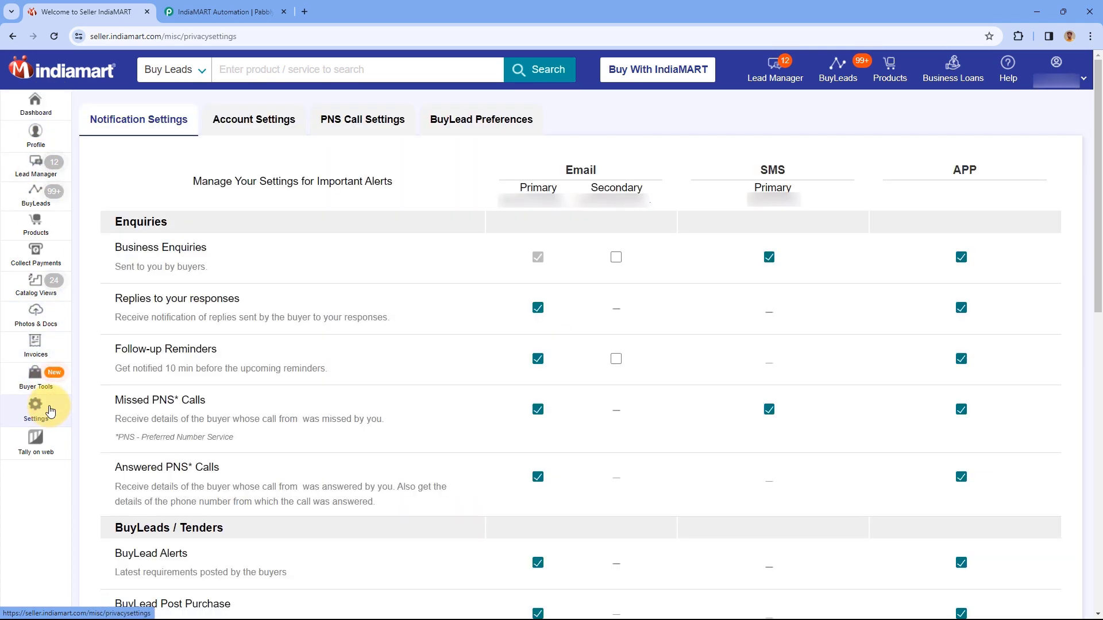
pyautogui.click(246, 127)
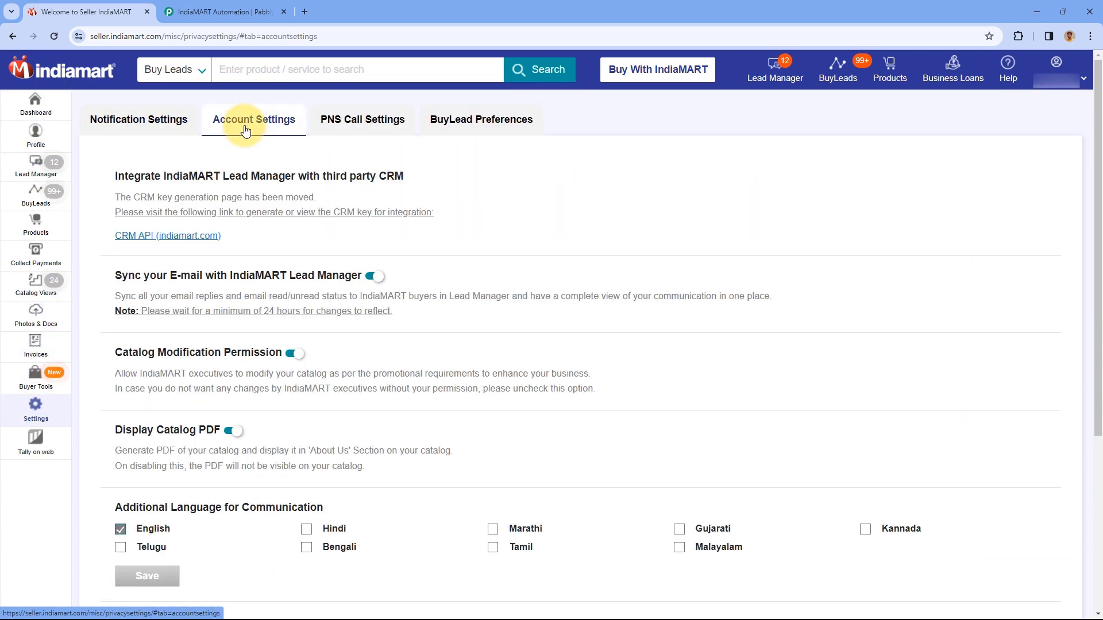
pyautogui.click(156, 237)
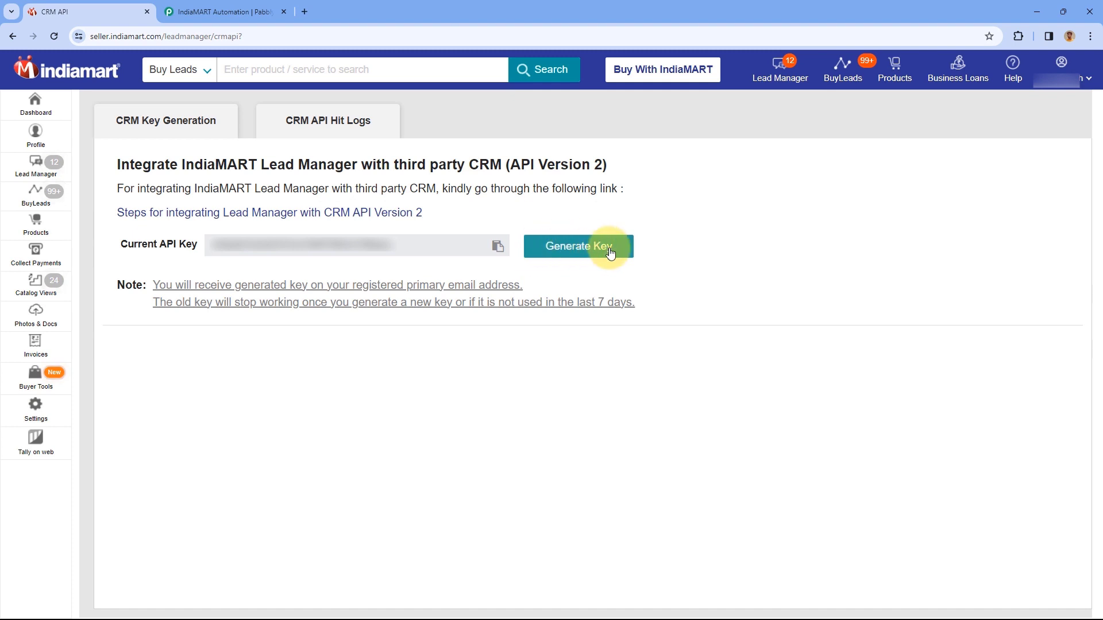
pyautogui.click(498, 246)
pyautogui.click(649, 109)
# - Back in Pabbly Connect, paste the CRM key into the new IndiaMART connection and save the connection
pyautogui.click(242, 6)
pyautogui.click(537, 372)
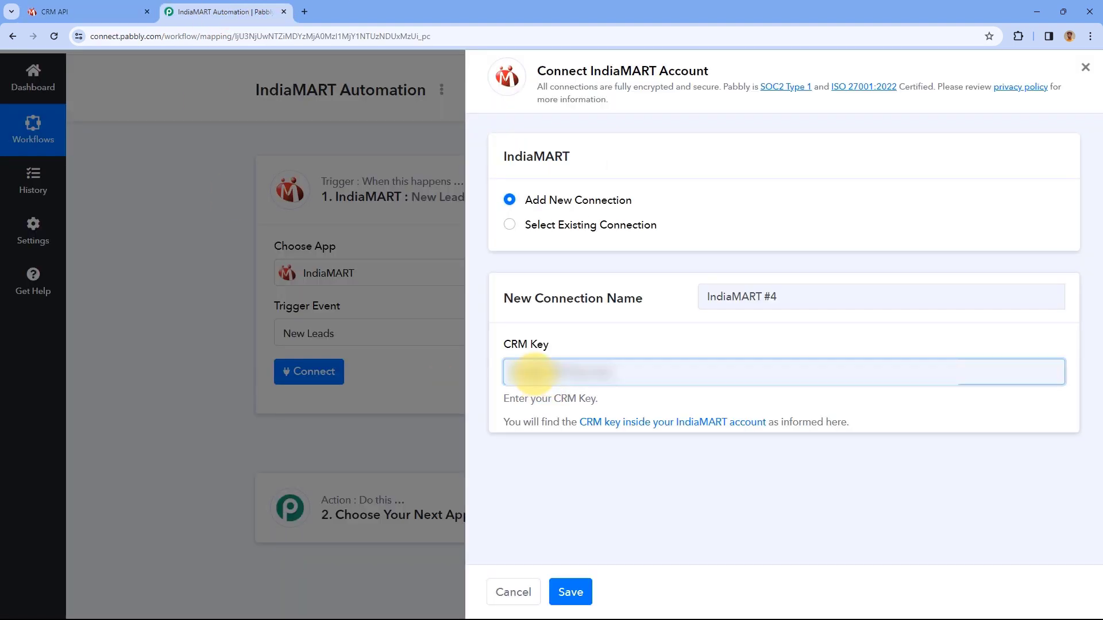
pyautogui.rightClick(537, 371)
pyautogui.click(555, 246)
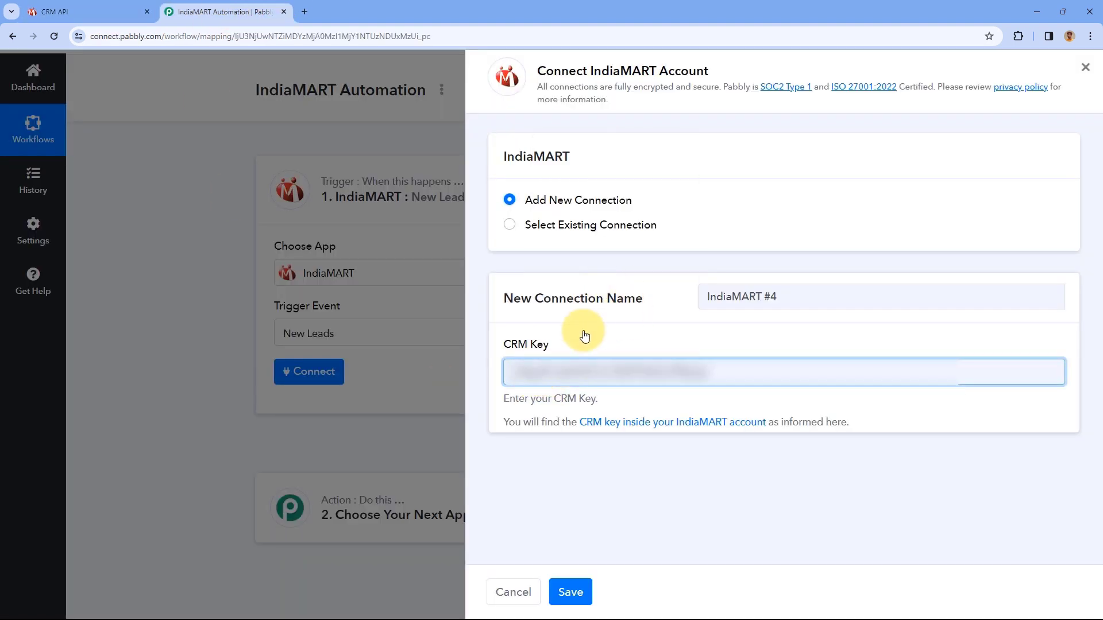
pyautogui.click(579, 591)
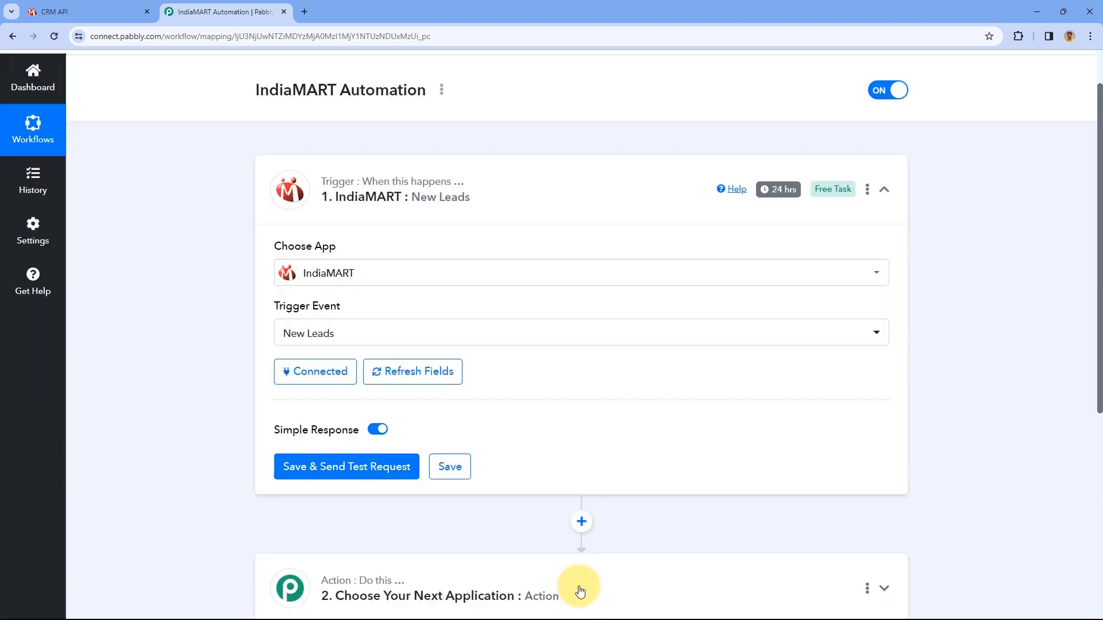
# - Save the trigger with a test request and enlarge the received SUBJECT value to read it in full
pyautogui.scroll(-1, 212, 327)
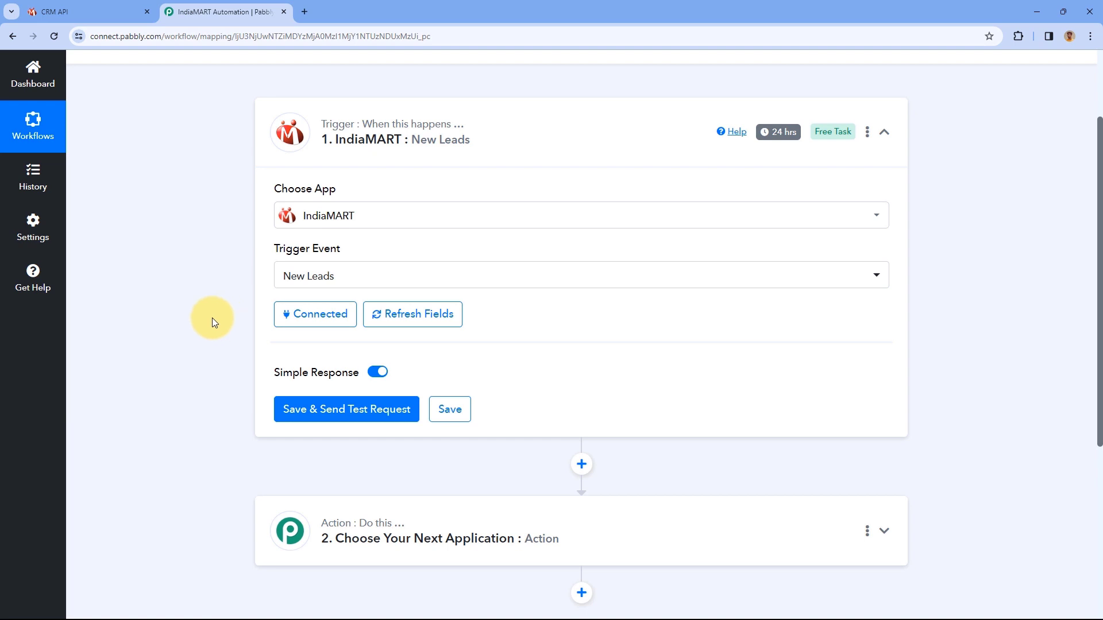
pyautogui.scroll(-2, 227, 302)
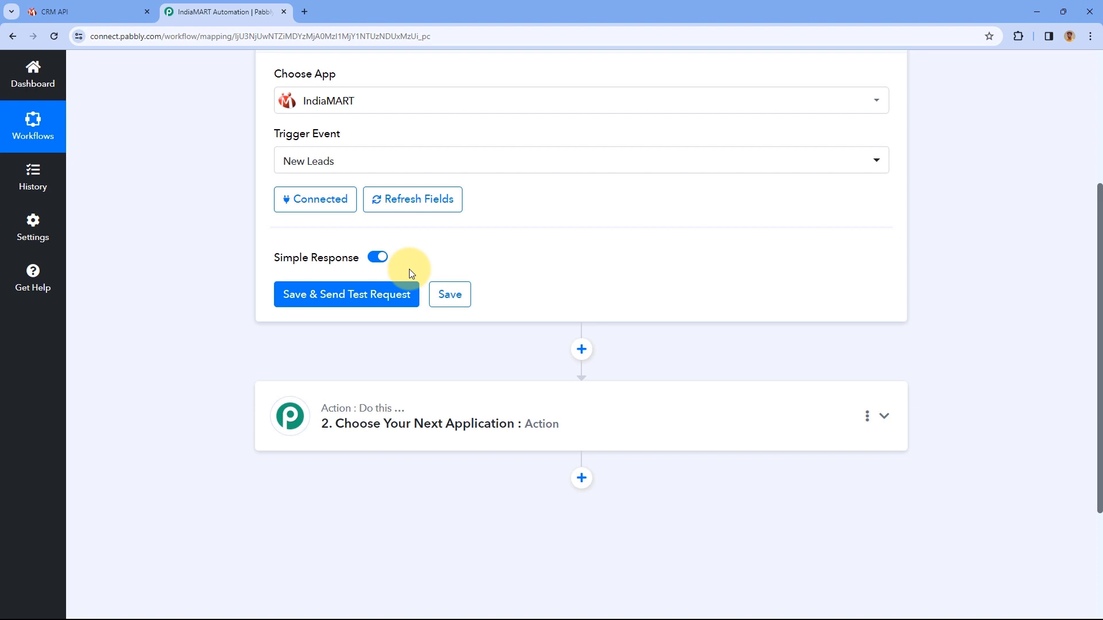
pyautogui.click(355, 293)
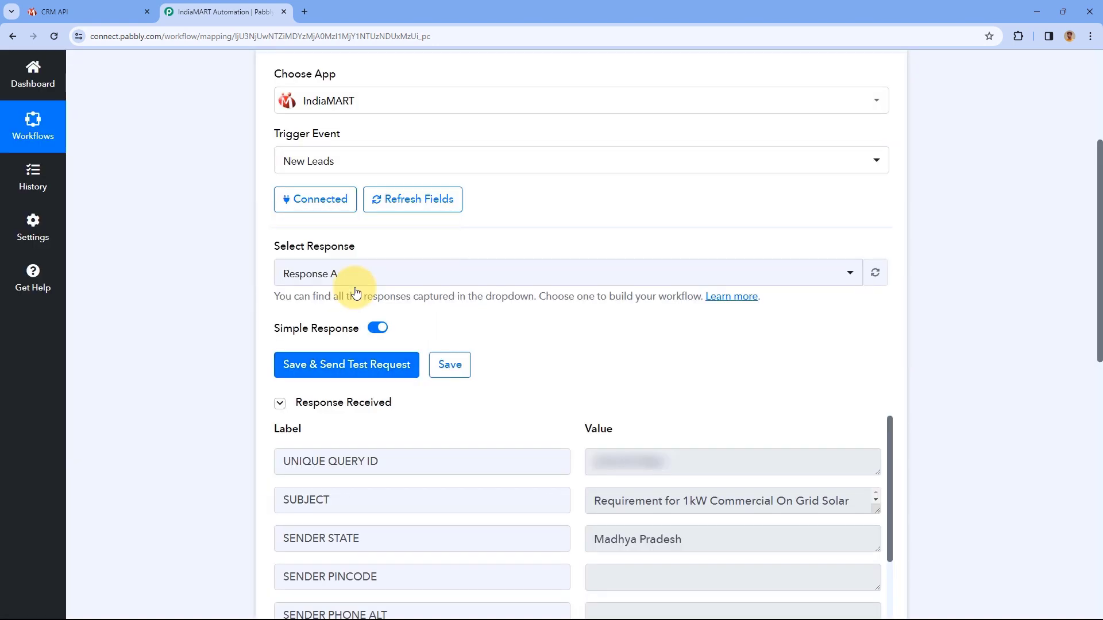
pyautogui.scroll(-4, 557, 319)
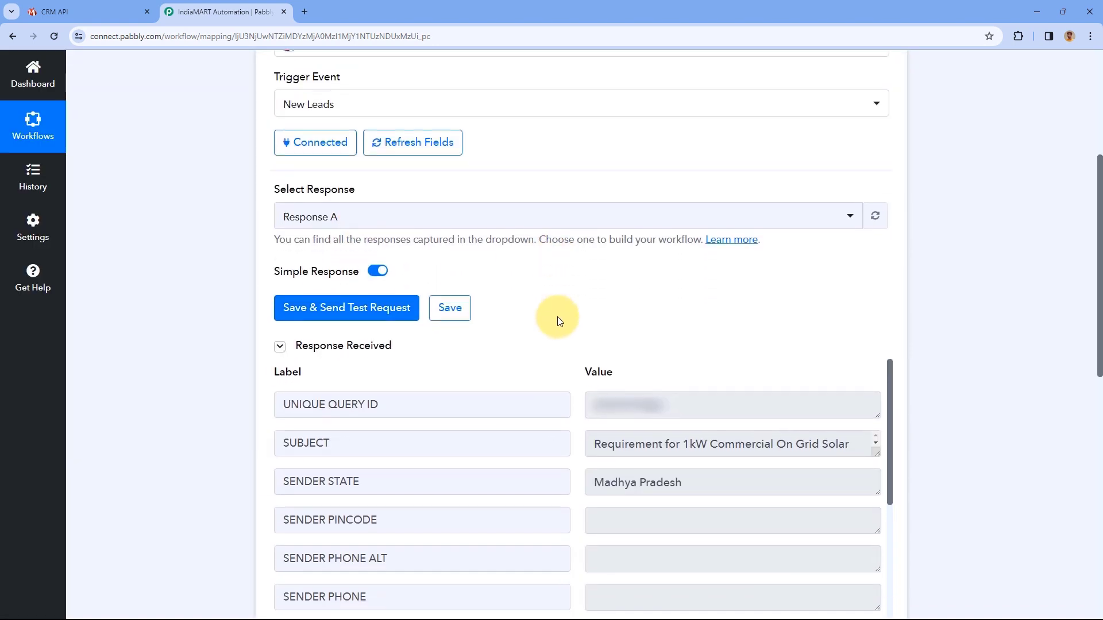
pyautogui.scroll(-1, 550, 274)
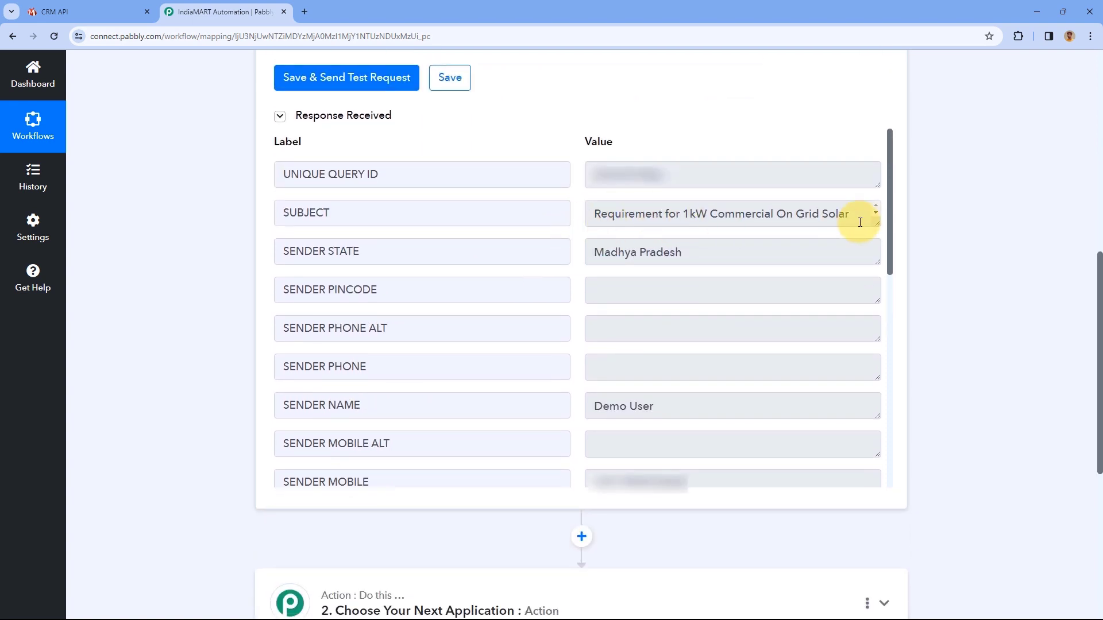
pyautogui.moveTo(877, 222); pyautogui.dragTo(879, 249)
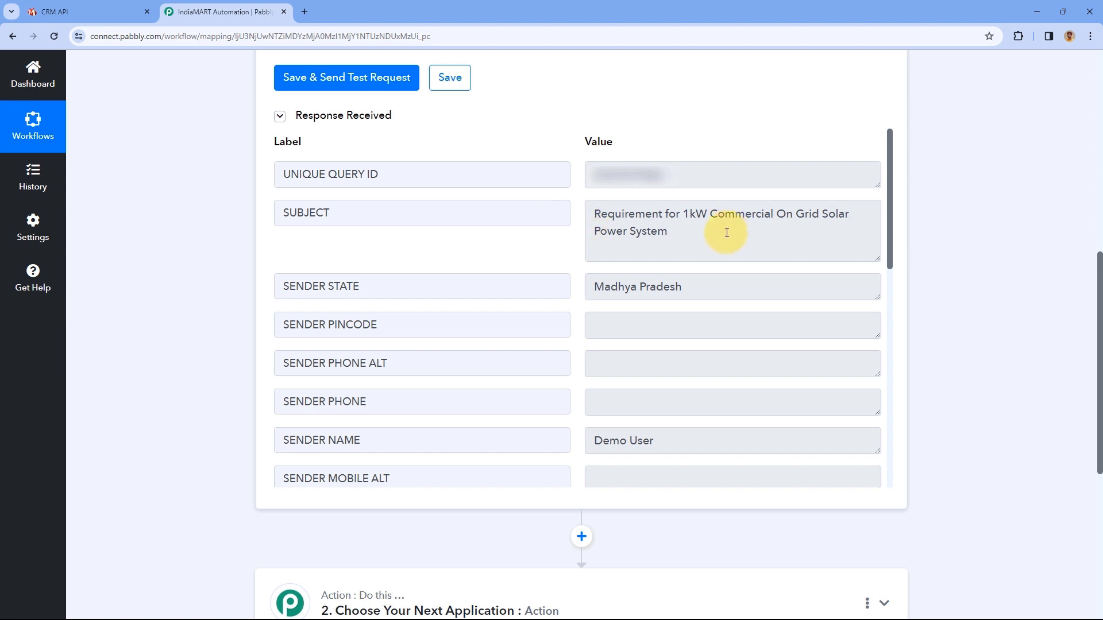
# - Review the received lead's query ID, subject, state, name, mobile and email values in the trigger response
pyautogui.moveTo(719, 232); pyautogui.dragTo(591, 206)
pyautogui.click(576, 207)
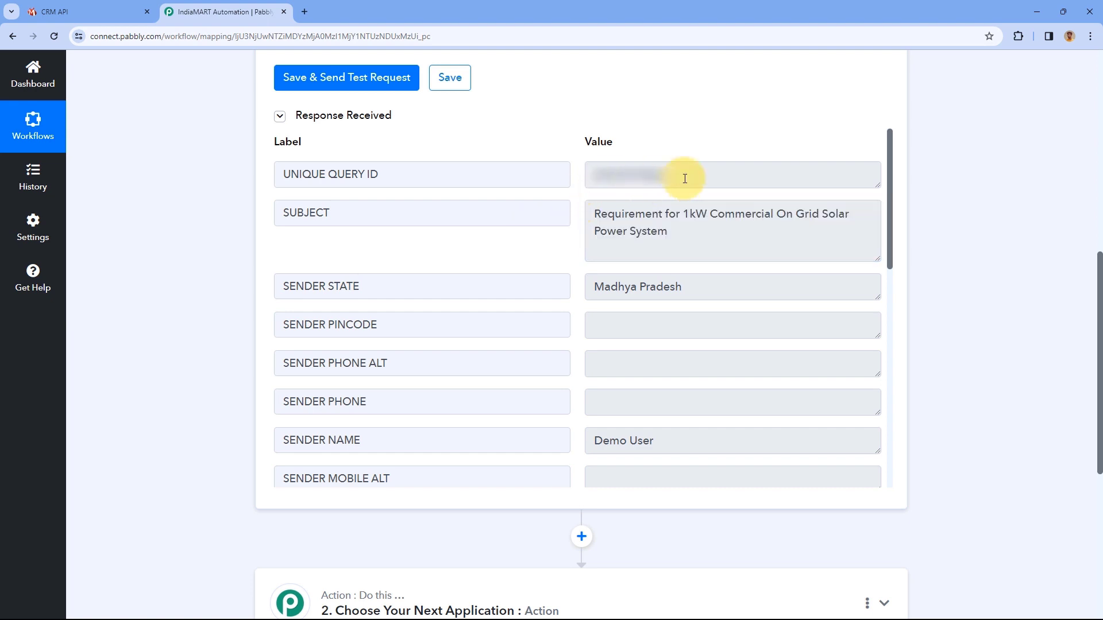
pyautogui.moveTo(676, 176); pyautogui.dragTo(574, 180)
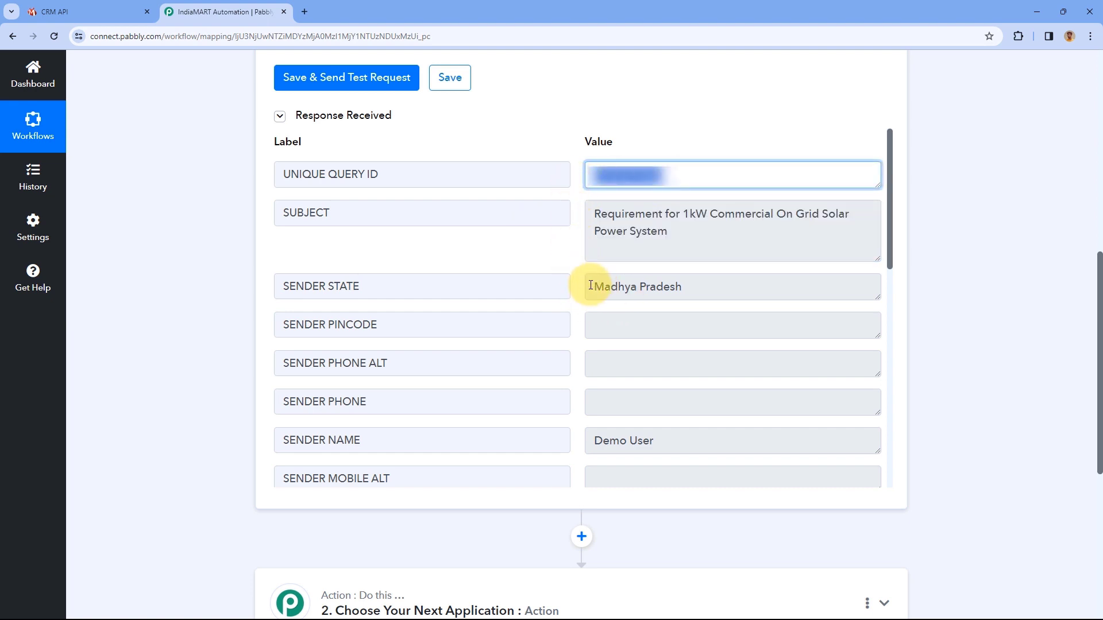
pyautogui.moveTo(590, 286); pyautogui.dragTo(693, 286)
pyautogui.click(575, 265)
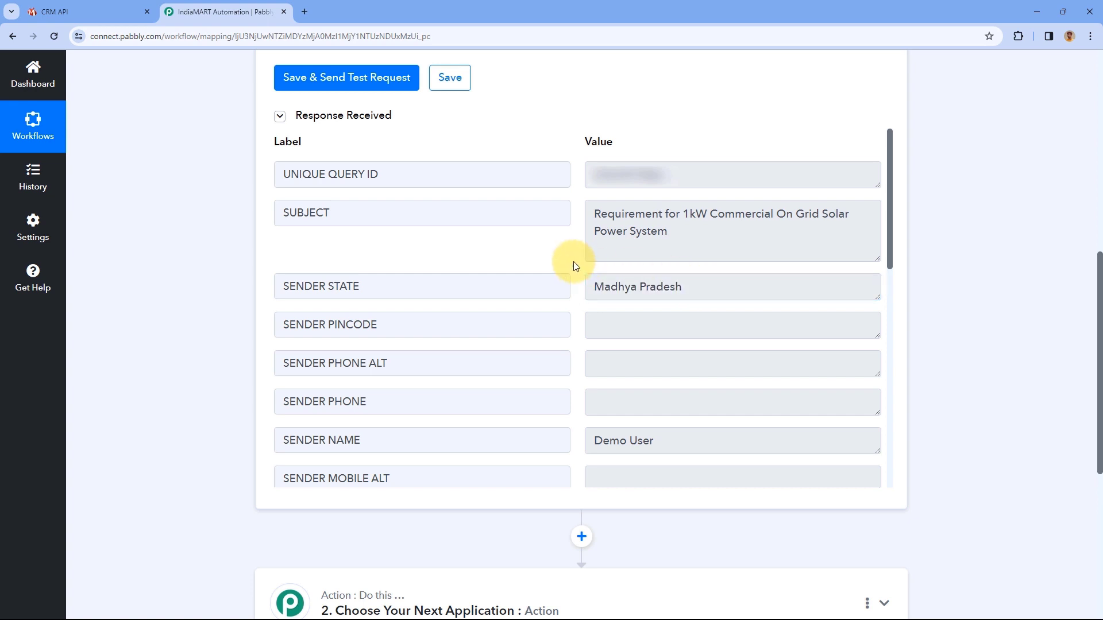
pyautogui.scroll(-2, 574, 260)
pyautogui.moveTo(655, 326); pyautogui.dragTo(600, 325)
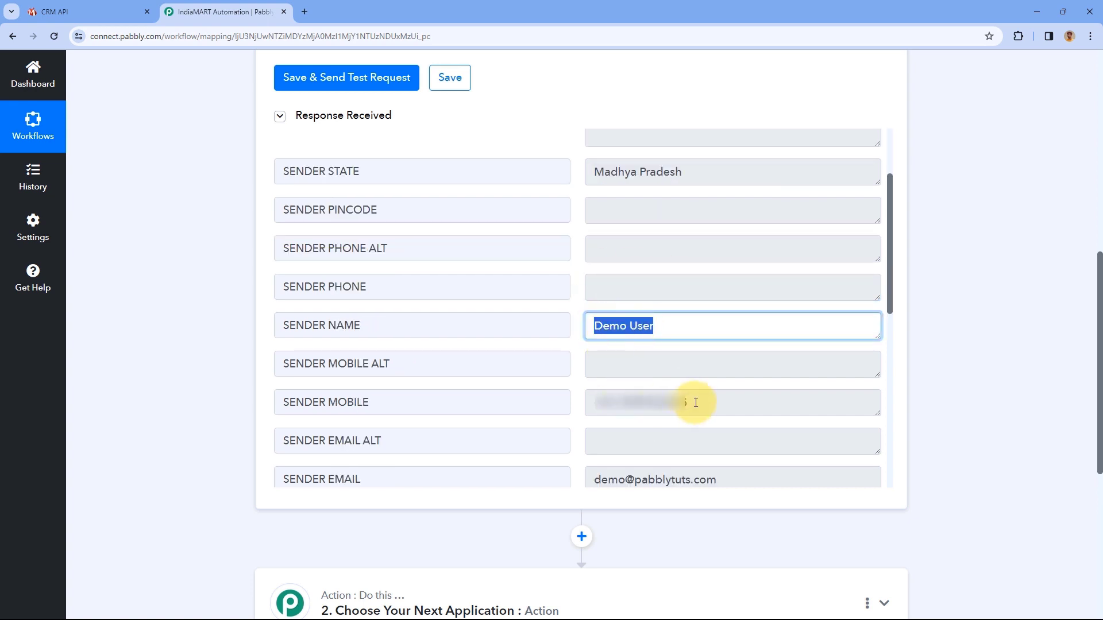
pyautogui.click(657, 400)
pyautogui.moveTo(656, 401); pyautogui.dragTo(577, 400)
pyautogui.moveTo(717, 480); pyautogui.dragTo(574, 474)
pyautogui.click(572, 356)
pyautogui.scroll(-6, 575, 353)
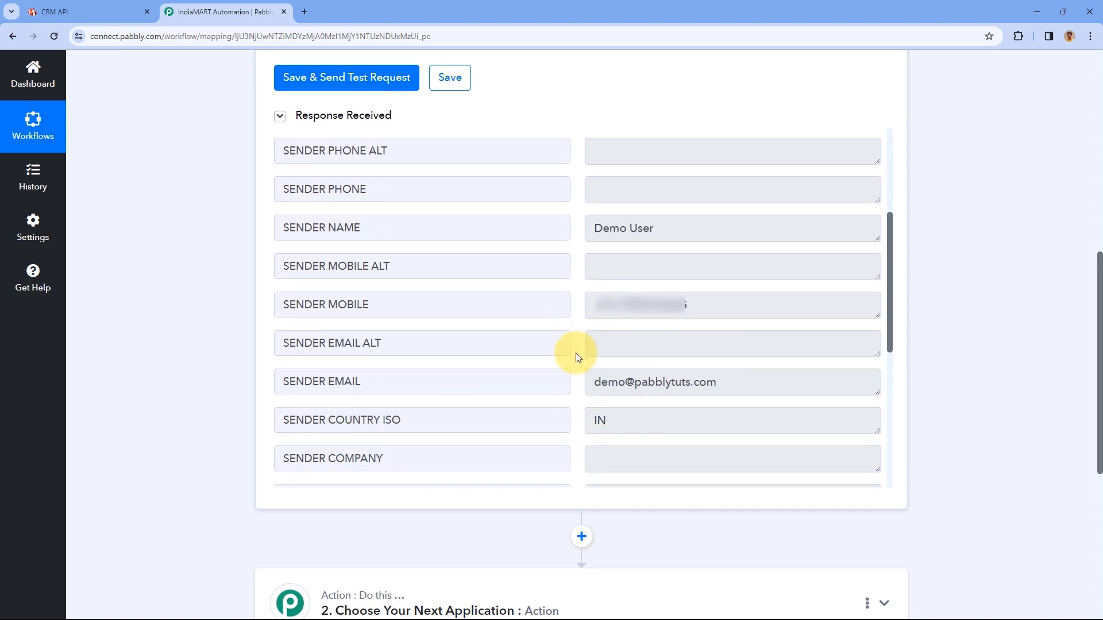
# - Collapse the IndiaMART New Leads trigger step
pyautogui.scroll(10, 600, 320)
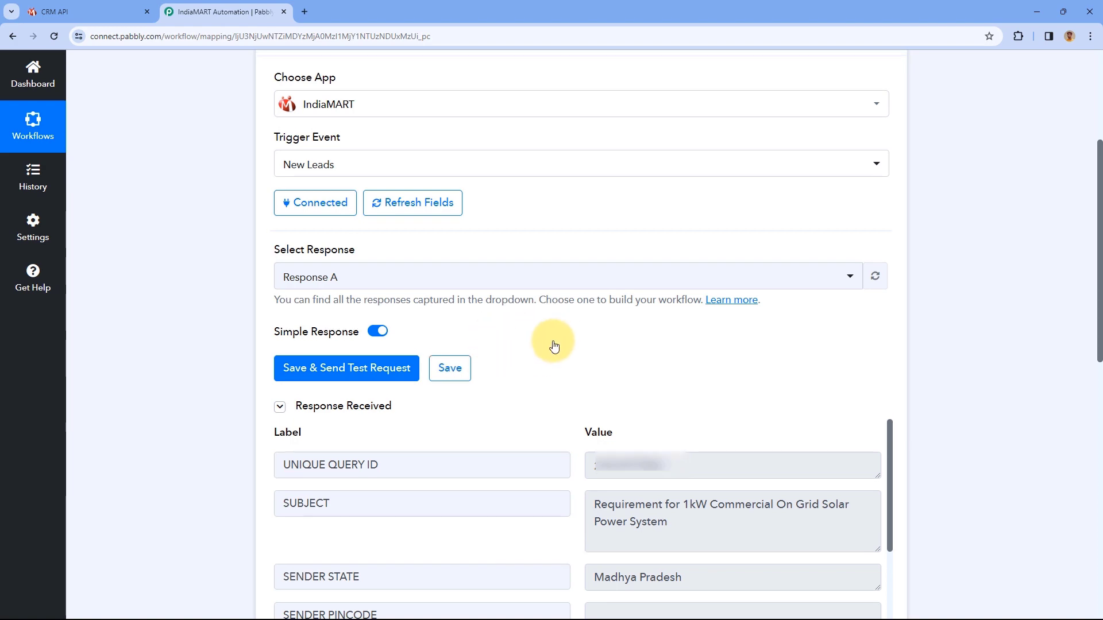
pyautogui.scroll(4, 553, 345)
pyautogui.click(561, 239)
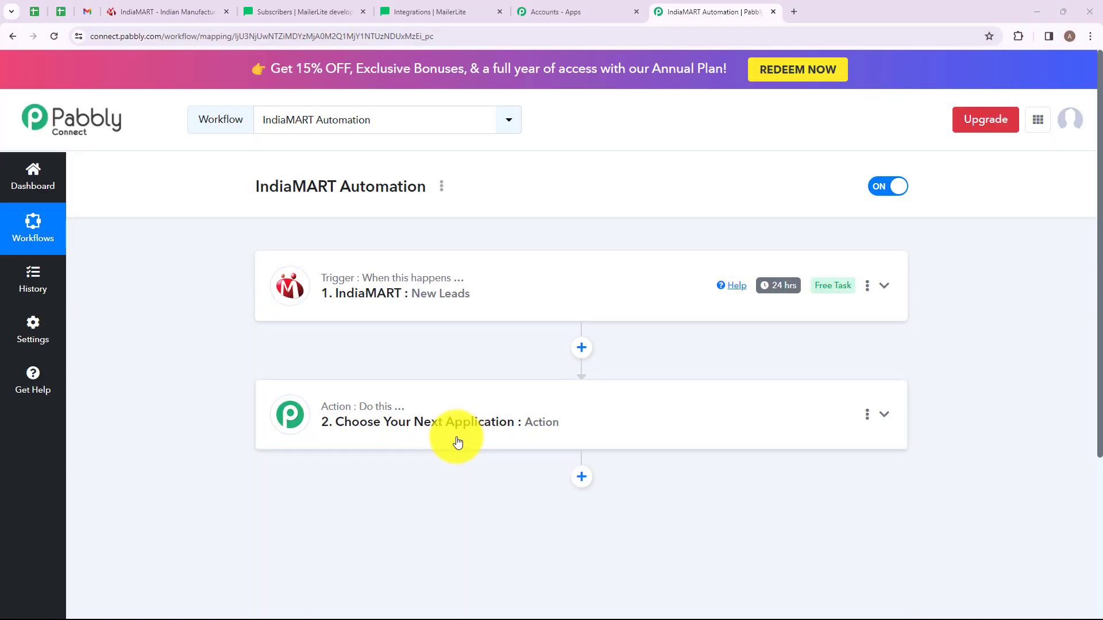
# - Set the second step's app to API by Pabbly with the Execute API Request action event and connect it
pyautogui.click(461, 420)
pyautogui.scroll(-4, 461, 460)
pyautogui.click(430, 296)
pyautogui.write('API')
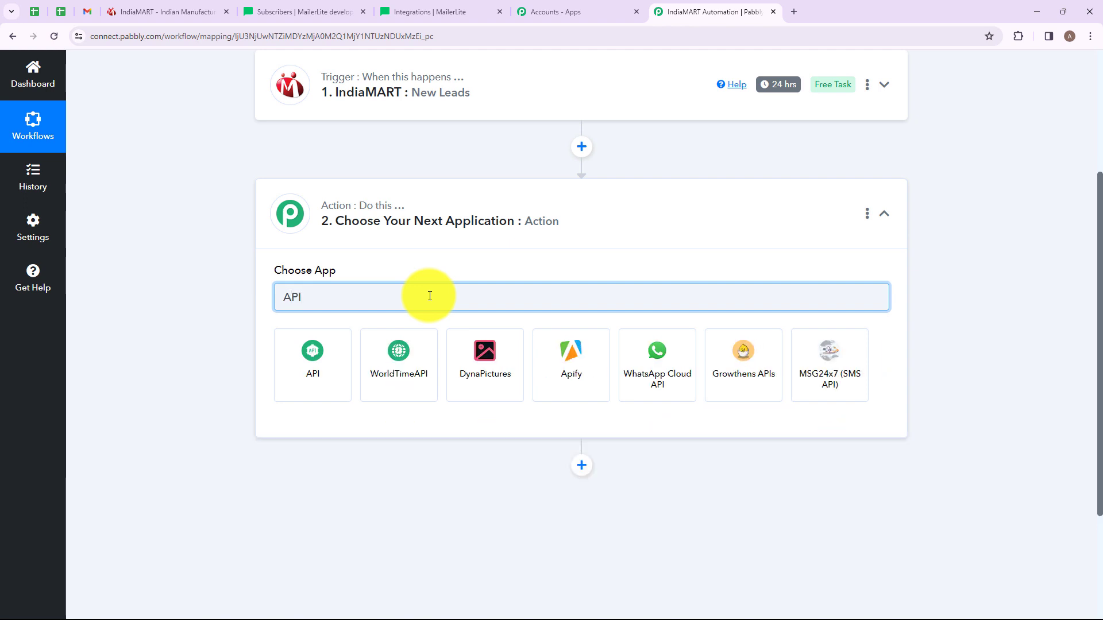
pyautogui.click(308, 376)
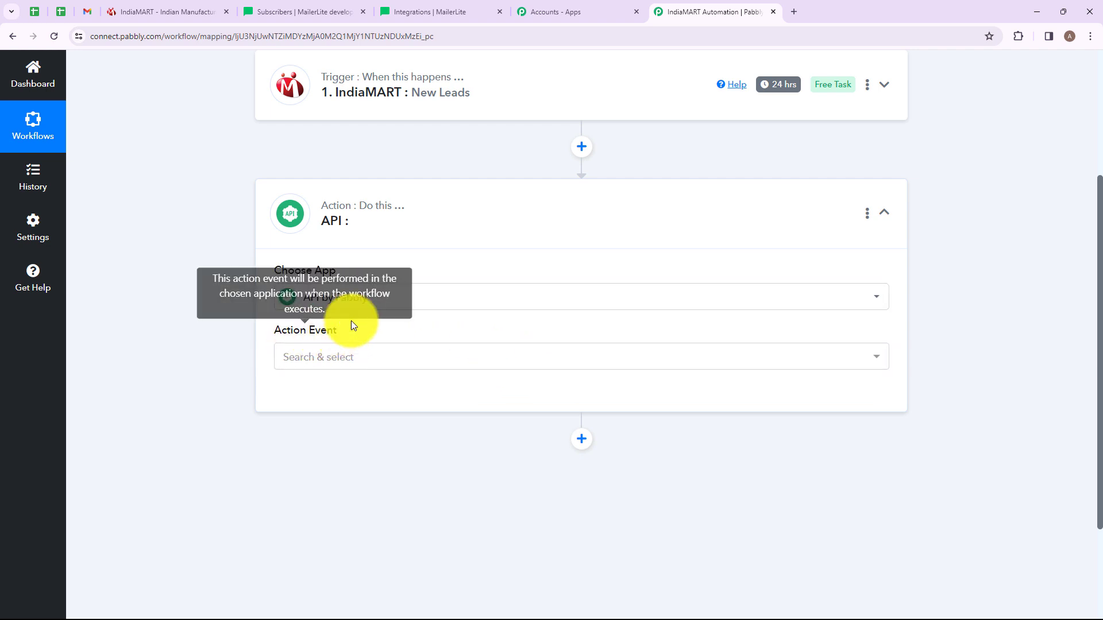
pyautogui.click(327, 358)
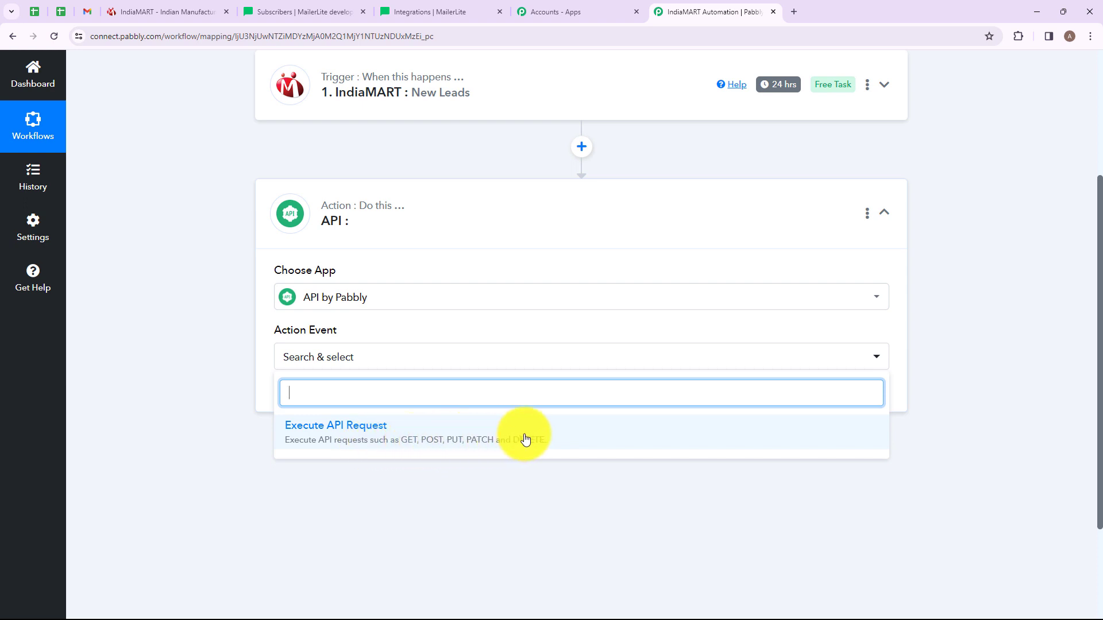
pyautogui.click(403, 432)
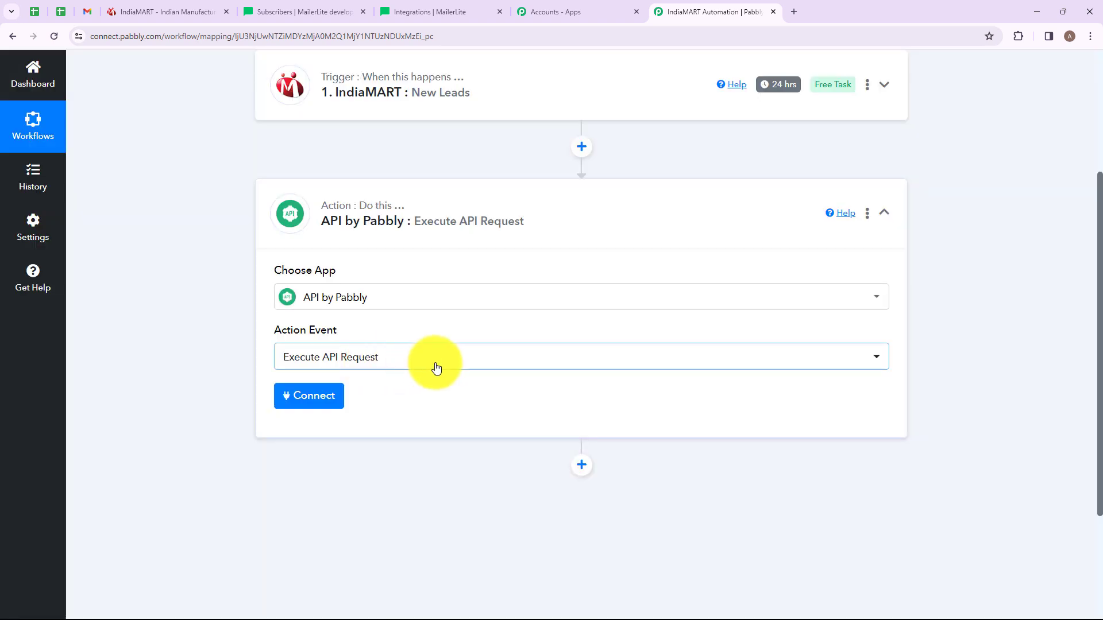
pyautogui.click(319, 406)
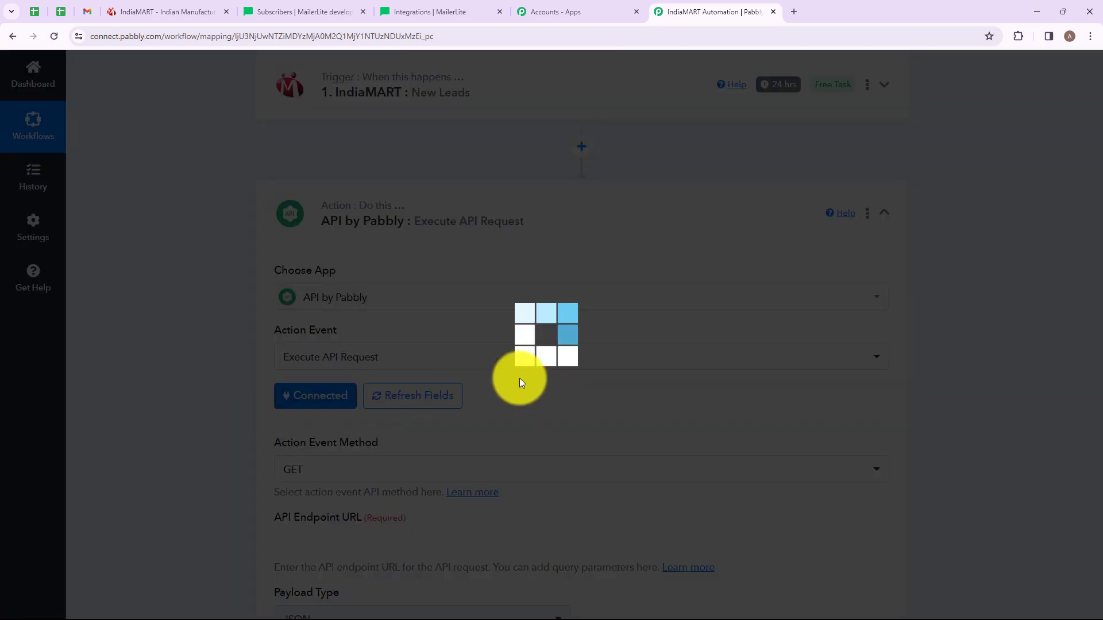
# - Set the API request's action event method to POST
pyautogui.scroll(-3, 425, 322)
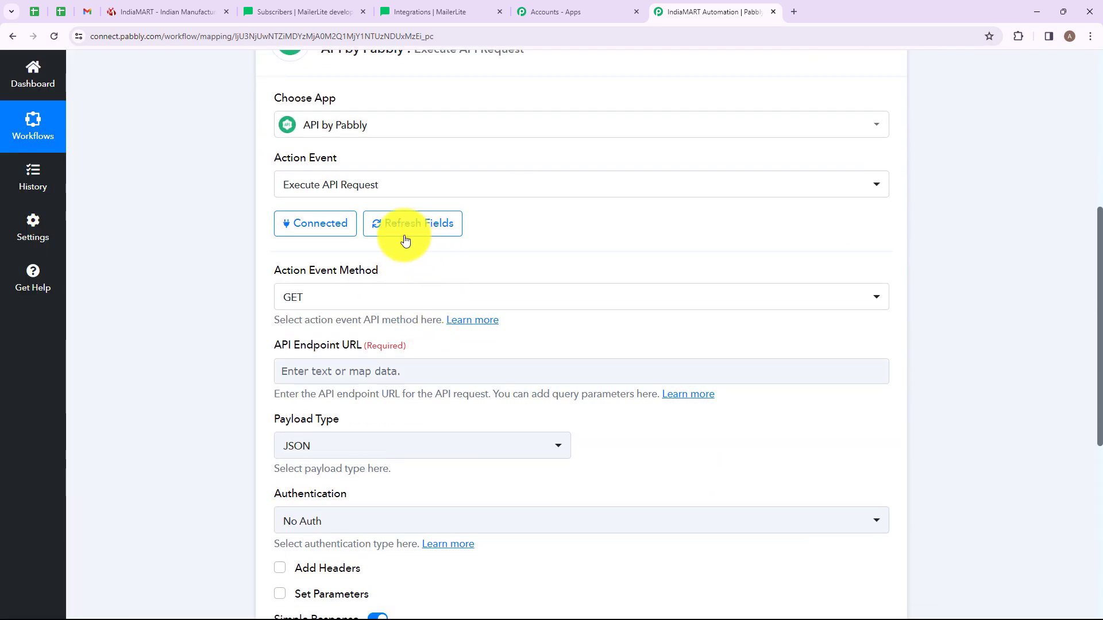
pyautogui.scroll(-1, 303, 426)
pyautogui.scroll(-3, 344, 402)
pyautogui.scroll(2, 390, 368)
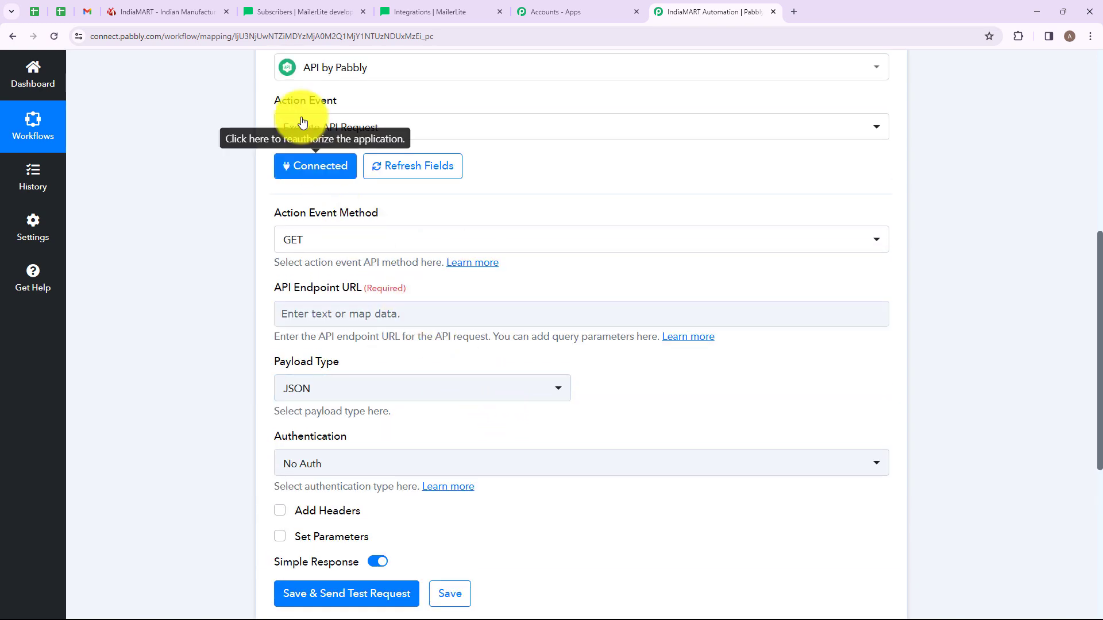
pyautogui.click(294, 11)
pyautogui.click(692, 12)
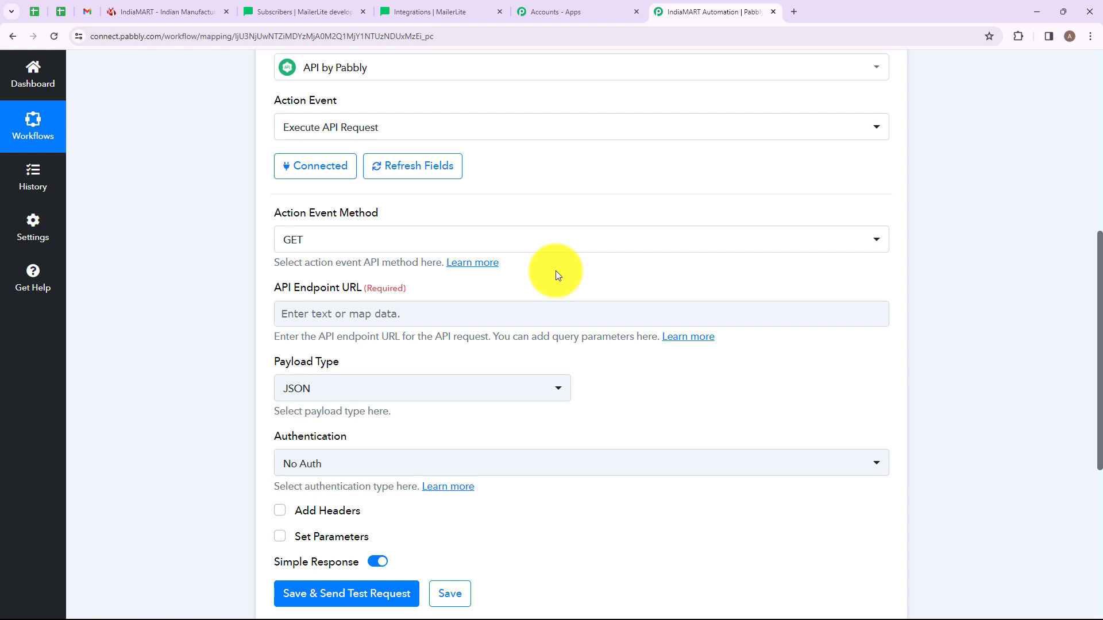
pyautogui.scroll(2, 556, 270)
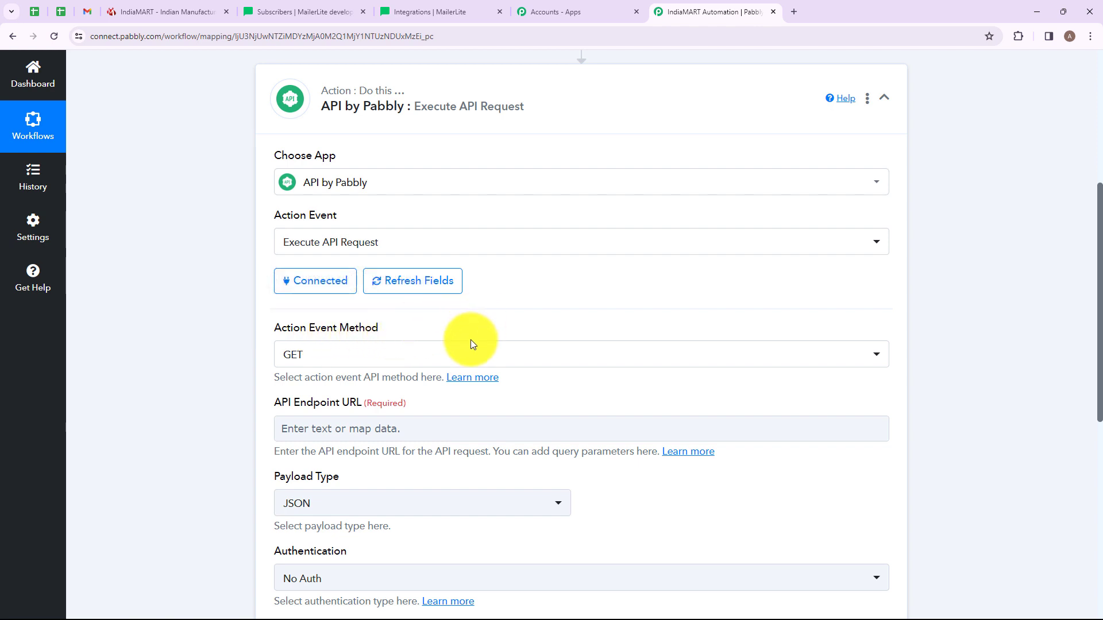
pyautogui.click(574, 348)
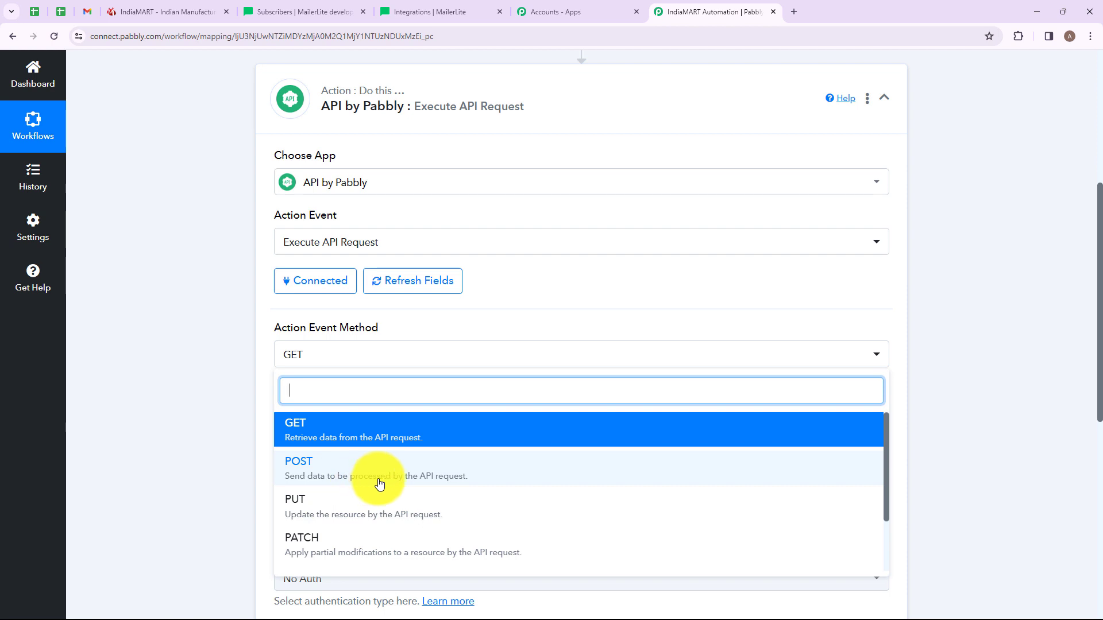
pyautogui.click(297, 467)
# - Switch to the MailerLite developer documentation and copy the Create/upsert subscriber endpoint URL from the Subscribers section
pyautogui.scroll(-2, 491, 309)
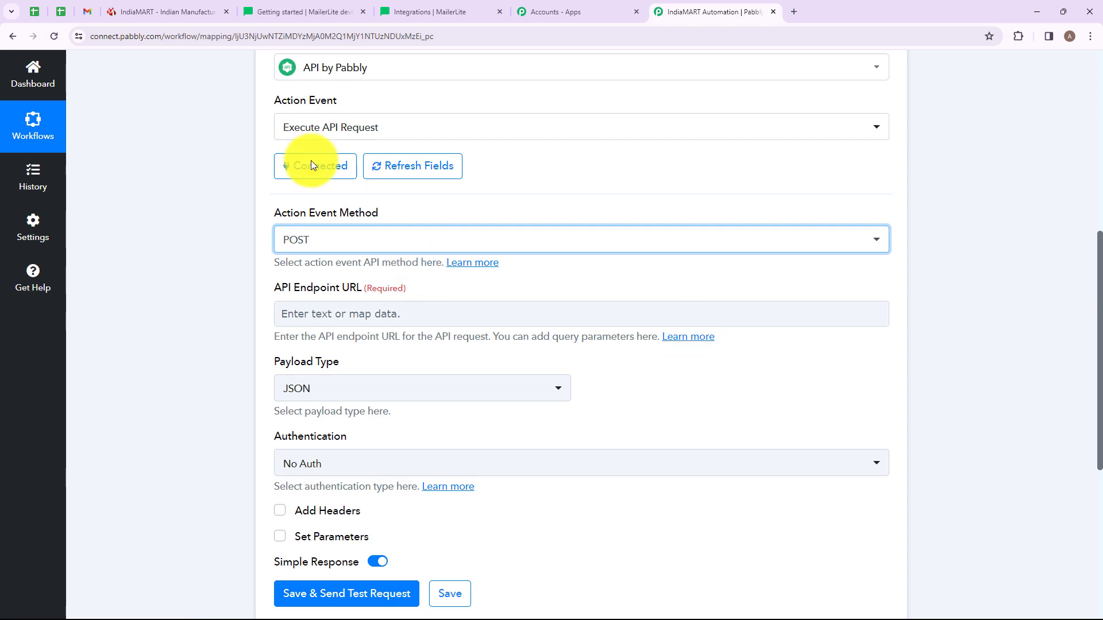
pyautogui.click(323, 11)
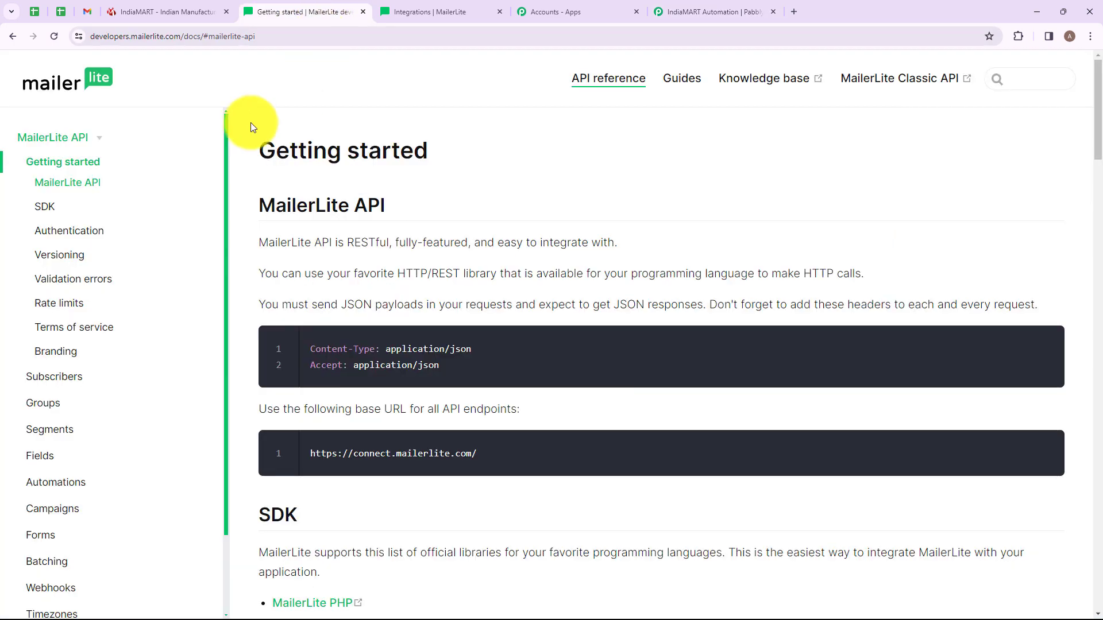
pyautogui.click(64, 381)
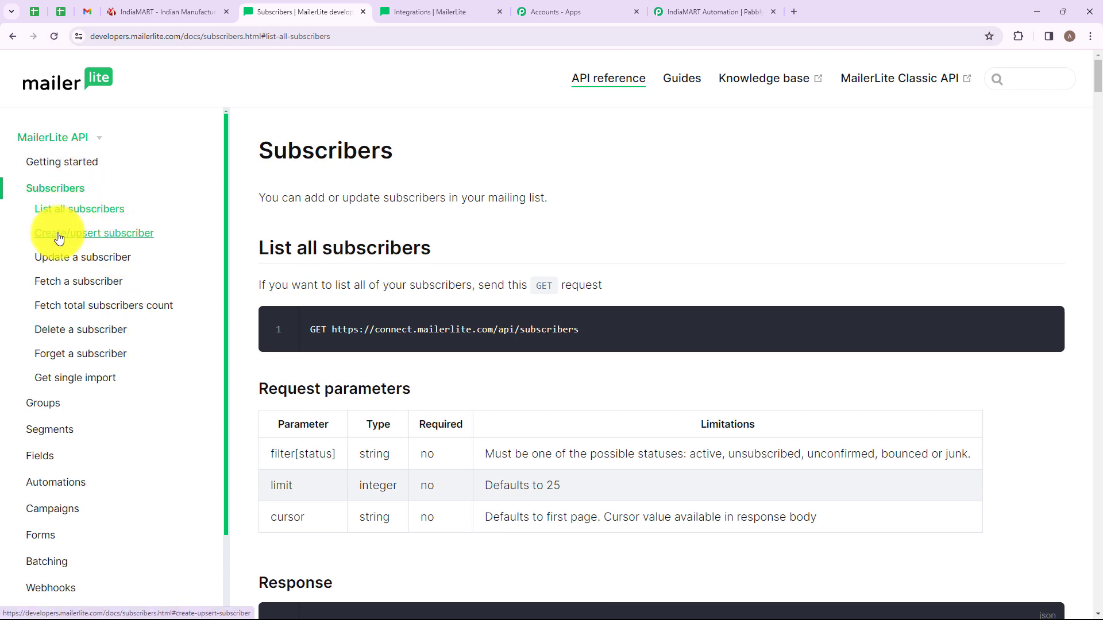
pyautogui.click(59, 238)
pyautogui.moveTo(337, 212); pyautogui.dragTo(586, 211)
pyautogui.hotkey('ctrl', 'c')
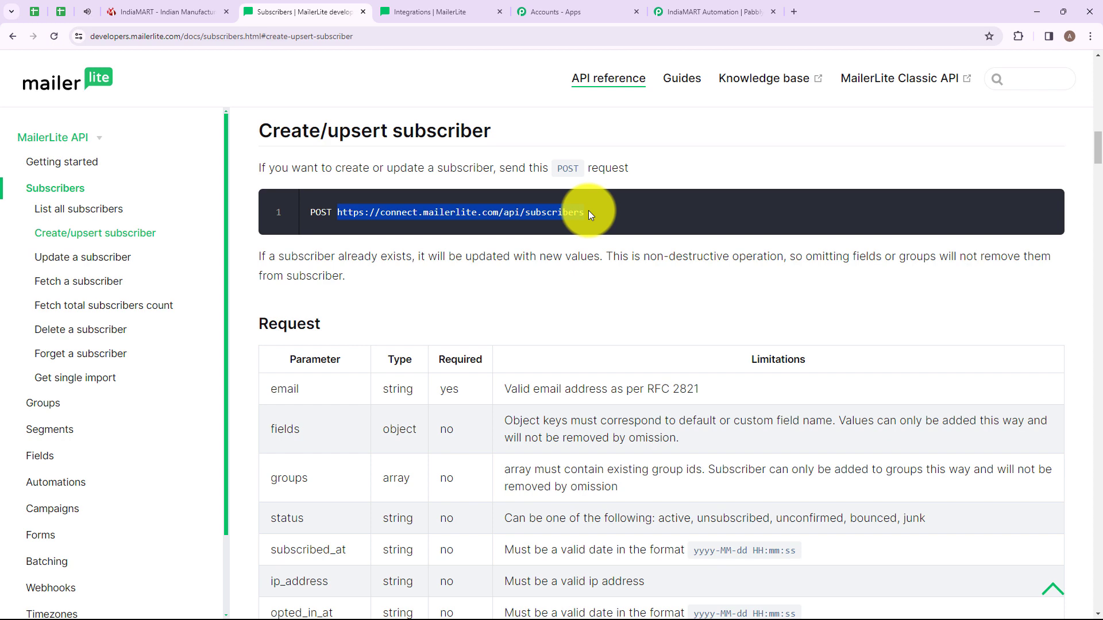
pyautogui.click(701, 11)
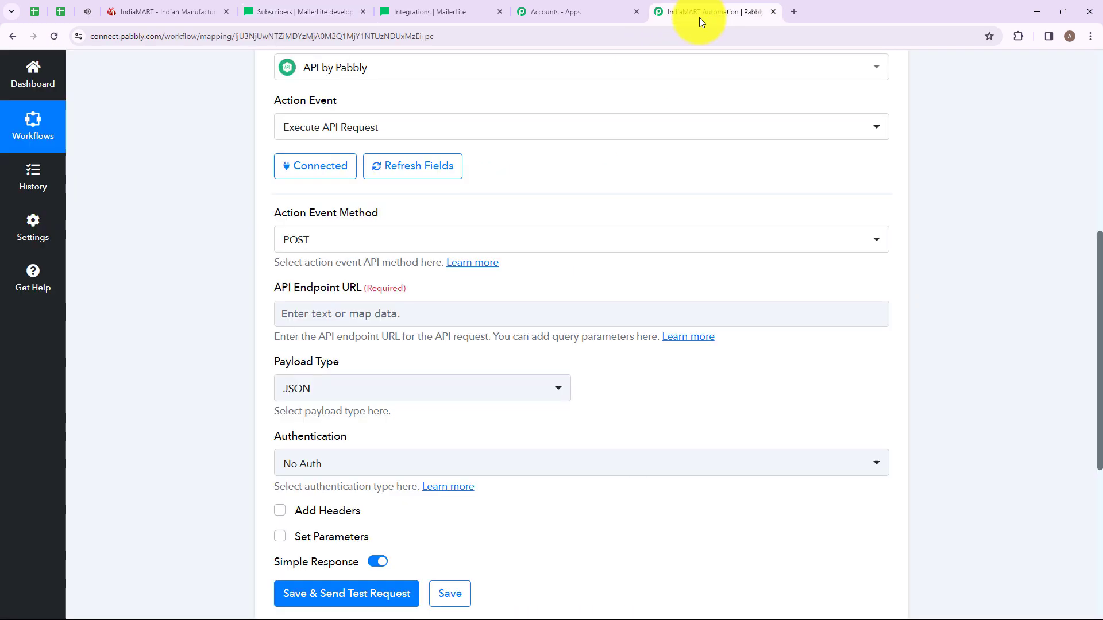
pyautogui.click(332, 314)
pyautogui.hotkey('ctrl', 'v')
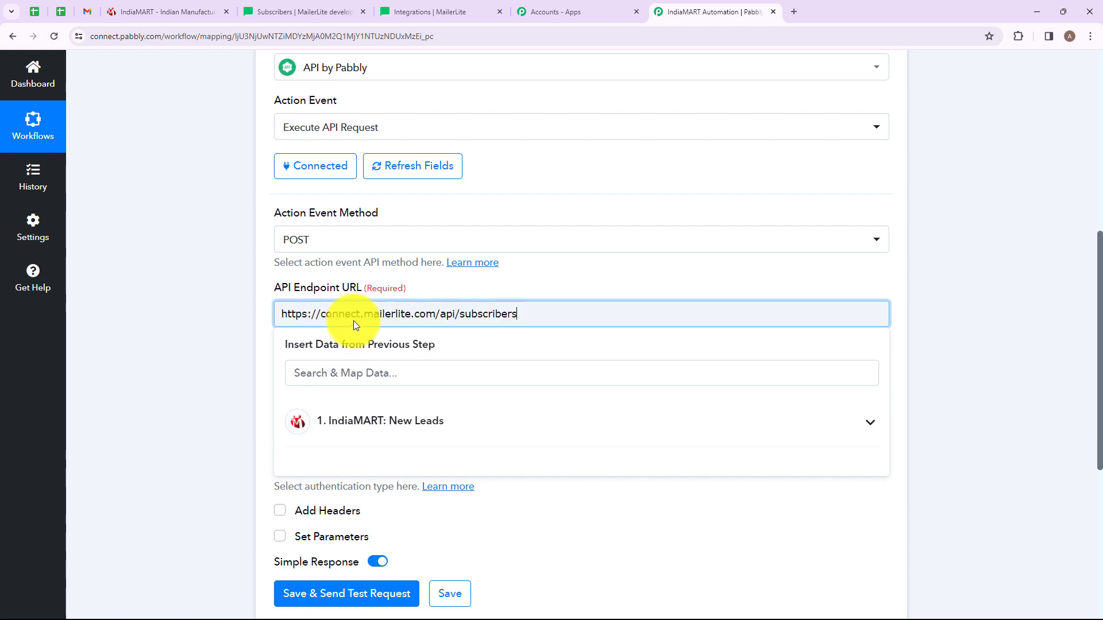
pyautogui.scroll(-1, 398, 354)
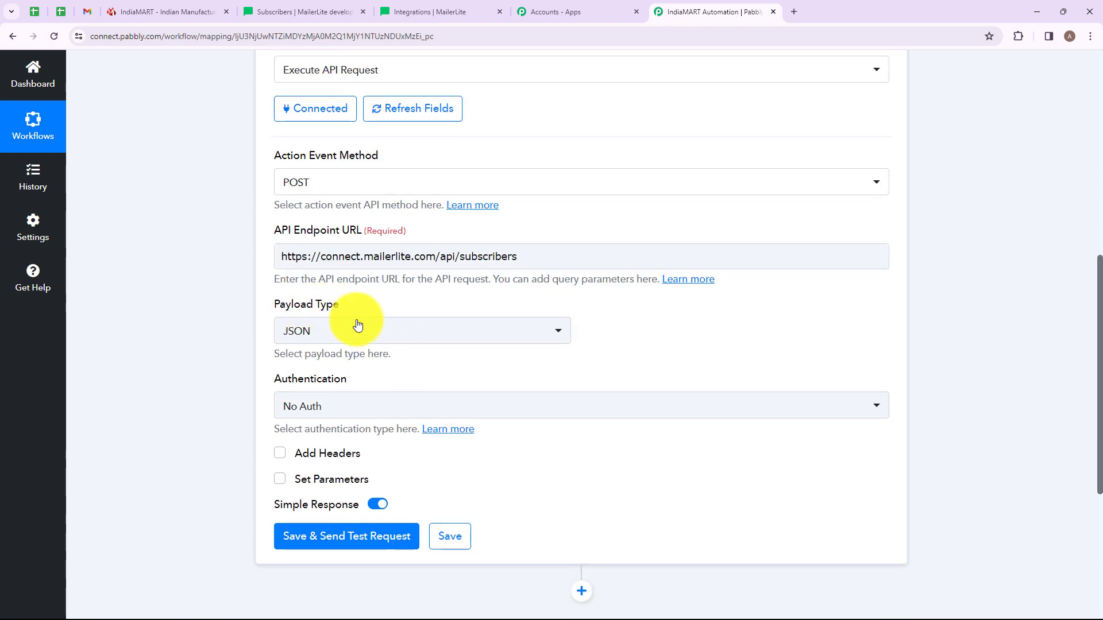
pyautogui.click(296, 330)
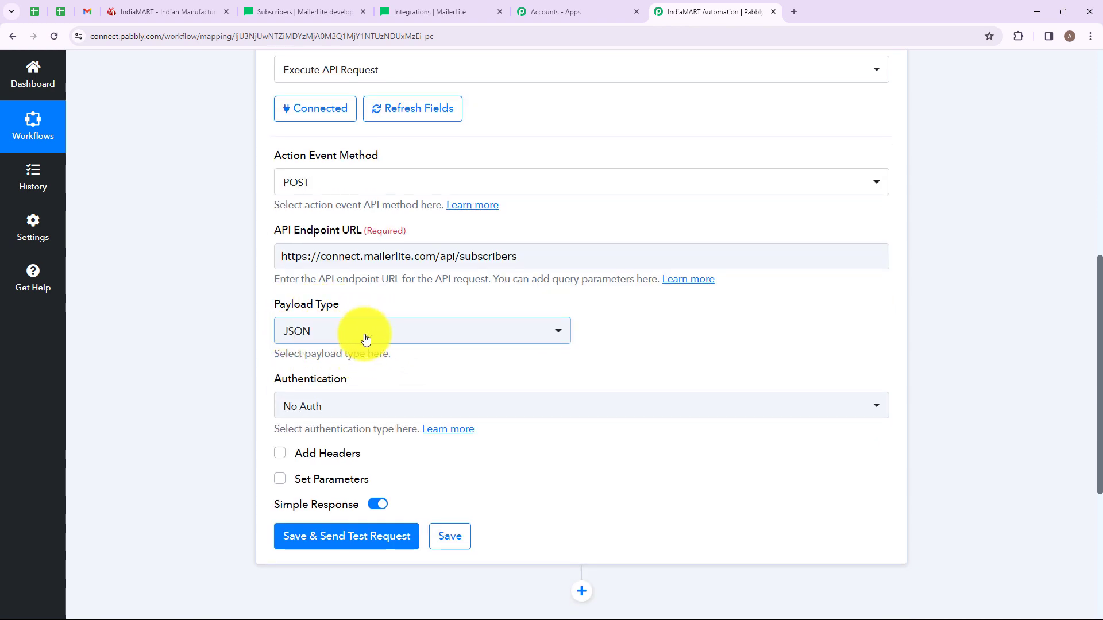
pyautogui.scroll(-1, 369, 338)
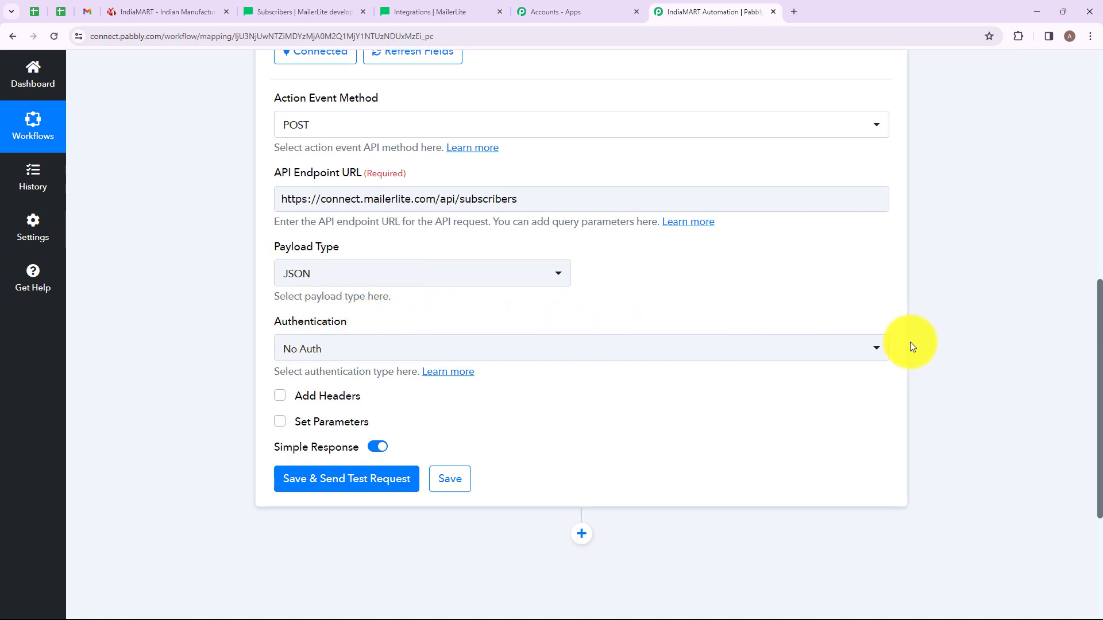
# - Check the Getting started Authentication section of the MailerLite developer documentation for the authorization type the API requires
pyautogui.click(863, 352)
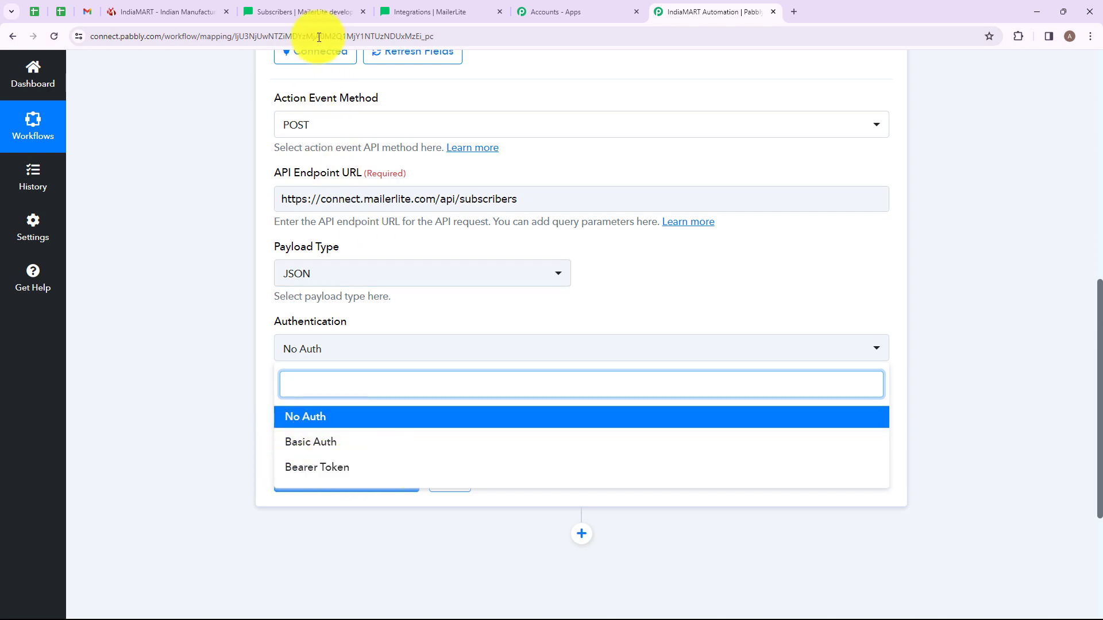
pyautogui.click(317, 13)
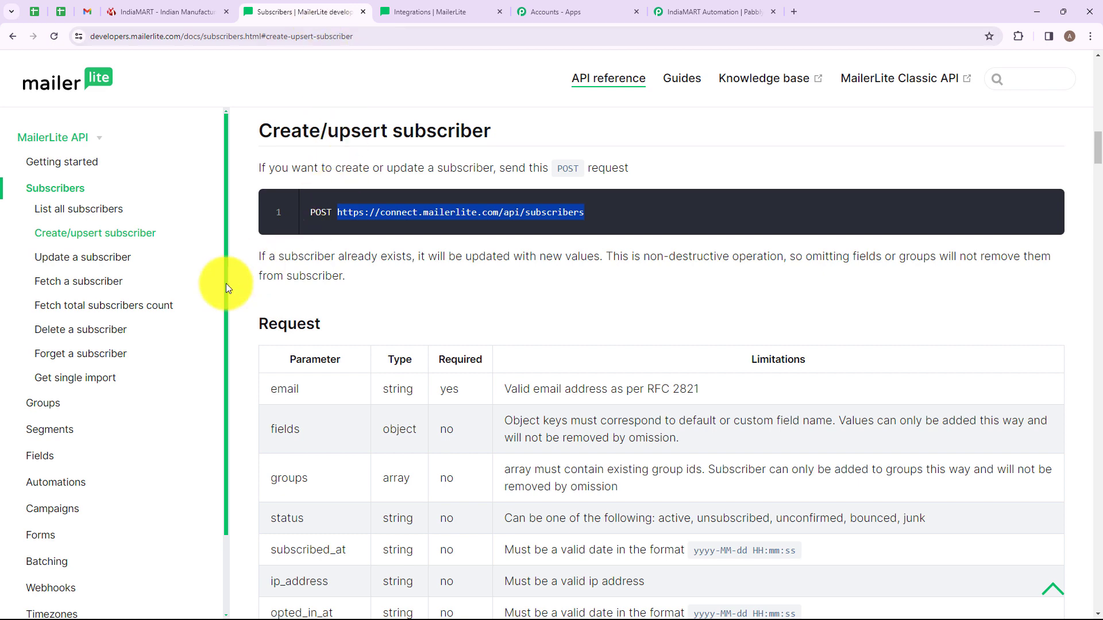
pyautogui.scroll(10, 69, 339)
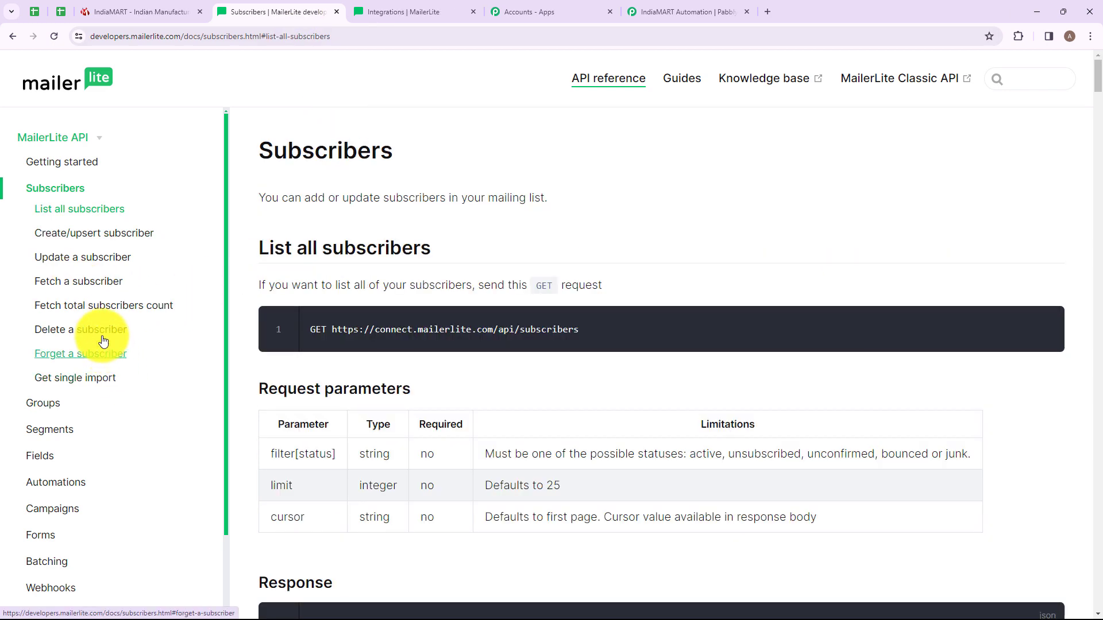
pyautogui.click(78, 170)
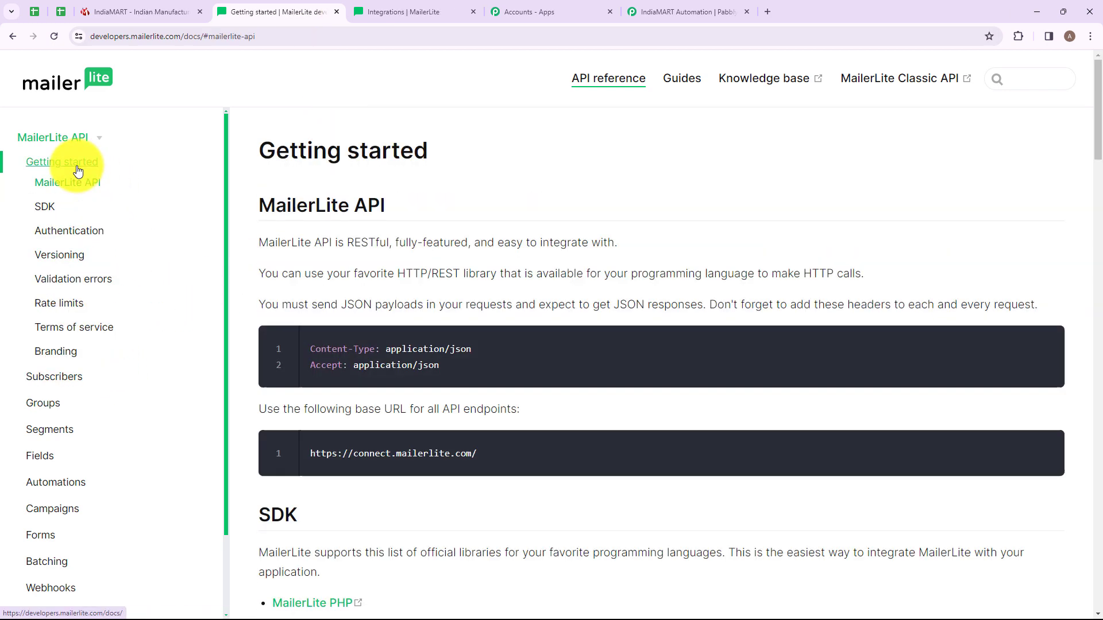
pyautogui.click(45, 237)
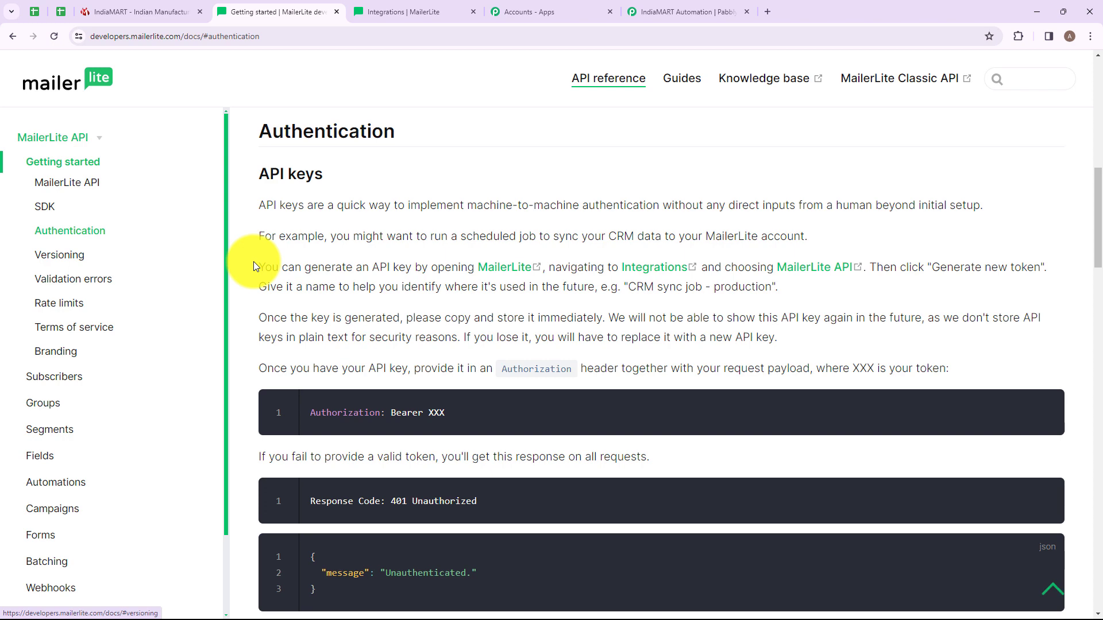
pyautogui.doubleClick(394, 413)
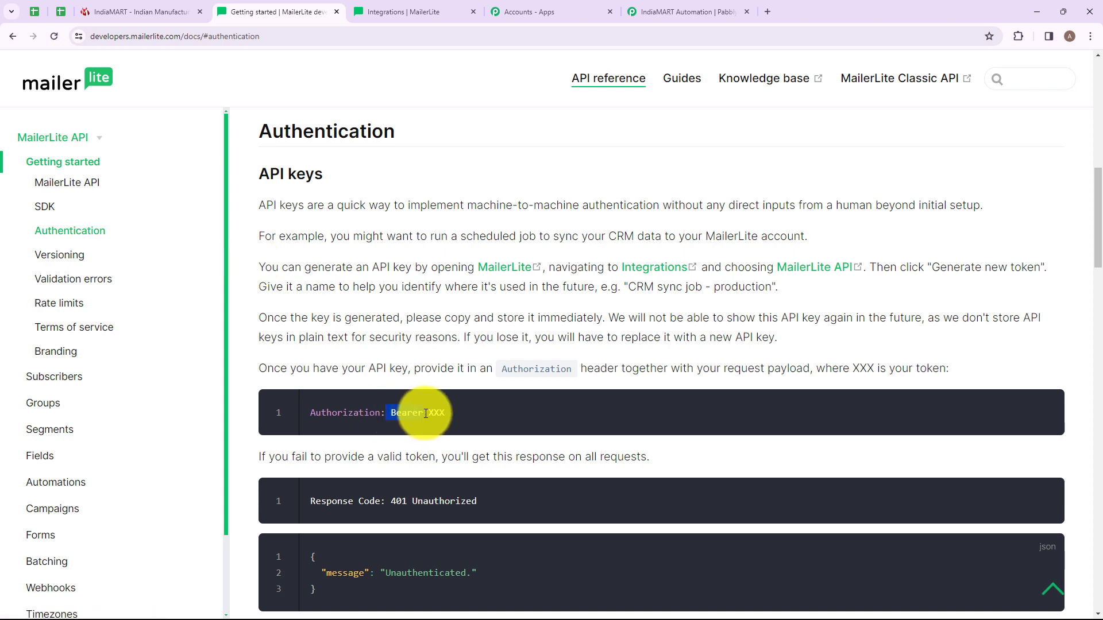
# - Back in Pabbly Connect, set the API request's authentication to Bearer Token
pyautogui.click(689, 11)
pyautogui.click(343, 469)
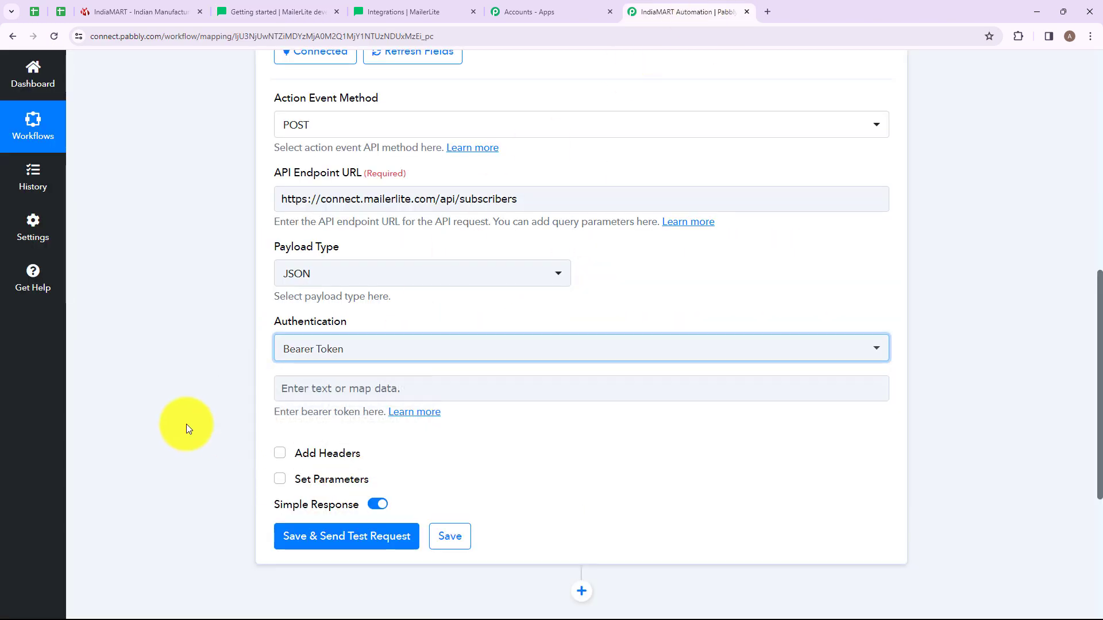
pyautogui.moveTo(275, 413); pyautogui.dragTo(333, 422)
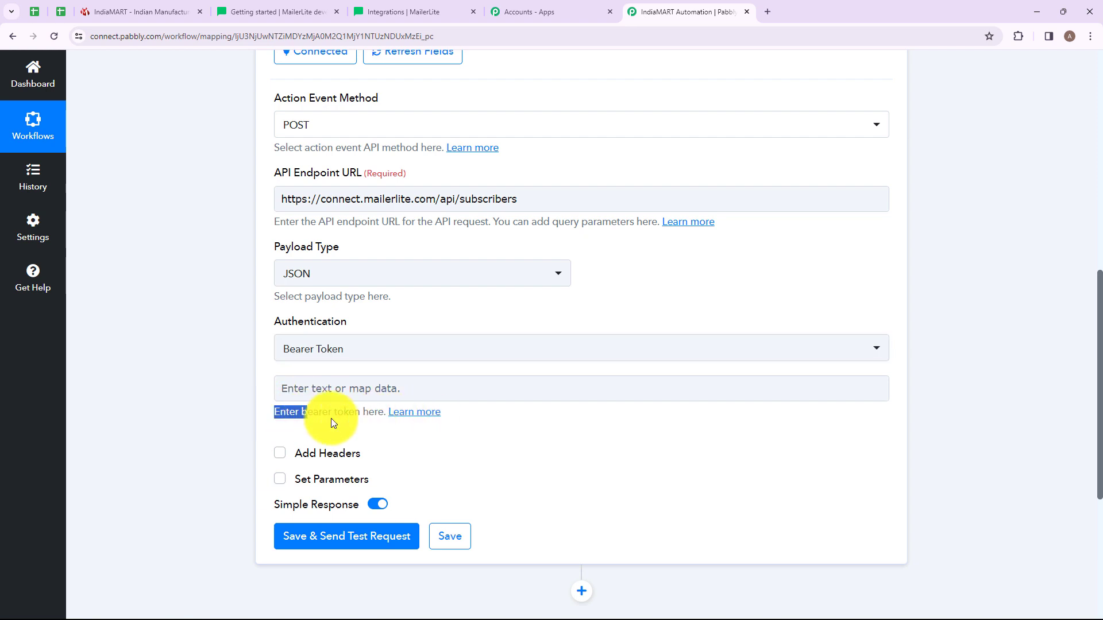
pyautogui.click(337, 385)
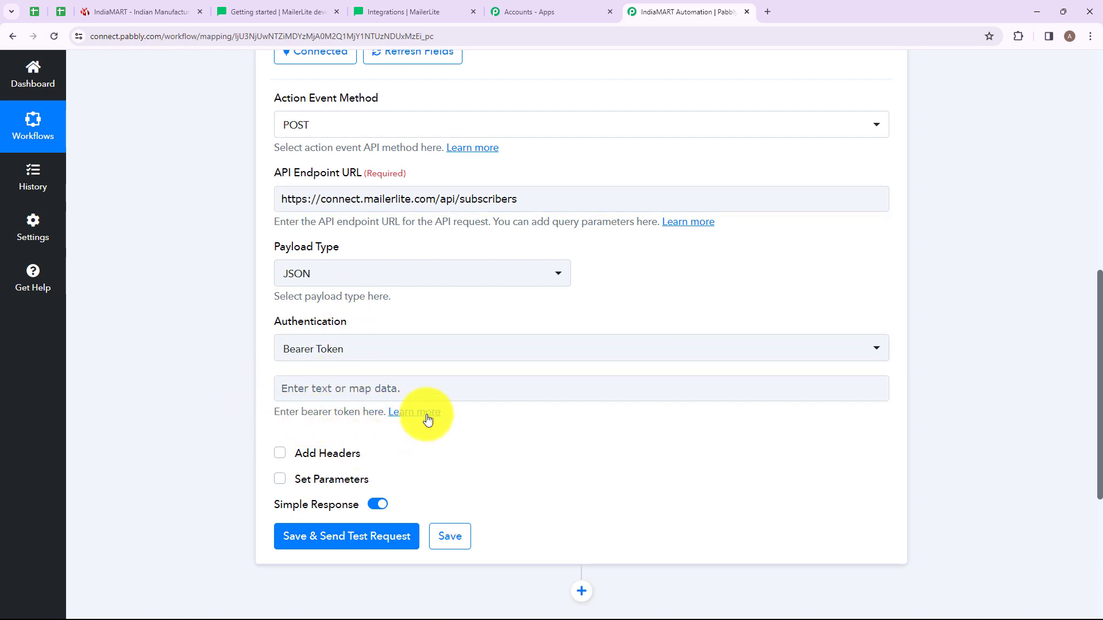
# - Switch to MailerLite and generate a new API token named API Key on the API integration page, accepting the token terms
pyautogui.click(326, 396)
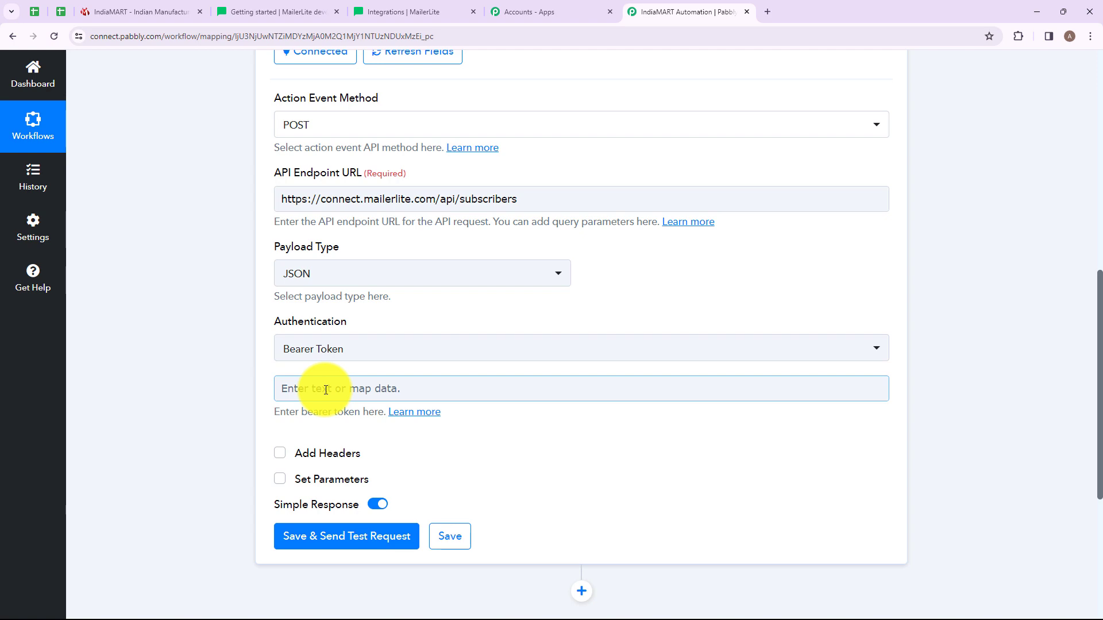
pyautogui.click(404, 13)
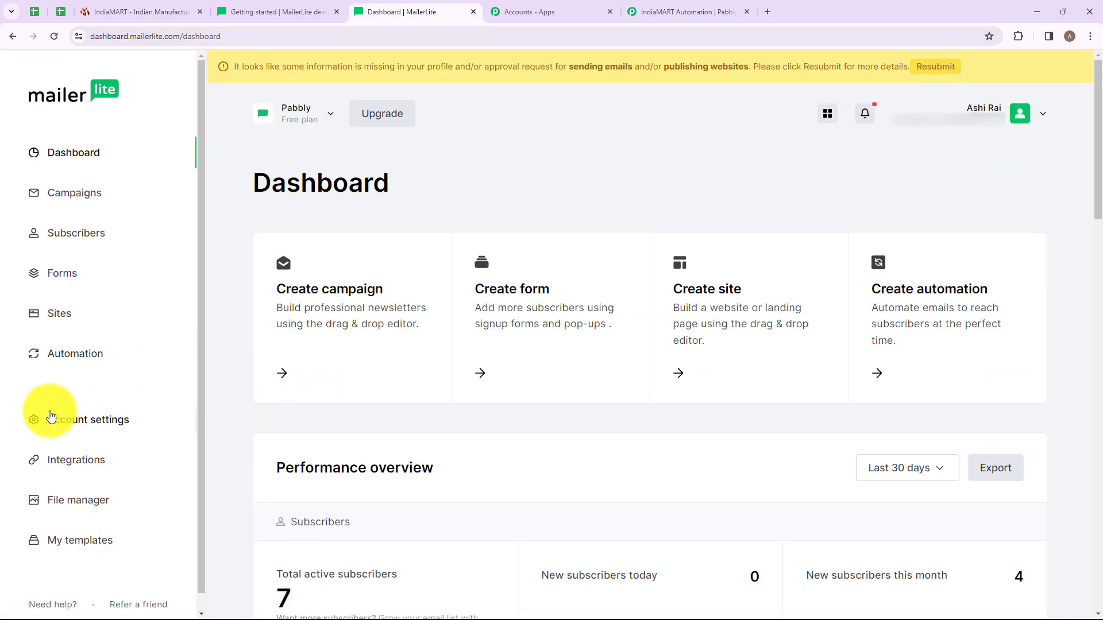
pyautogui.click(68, 464)
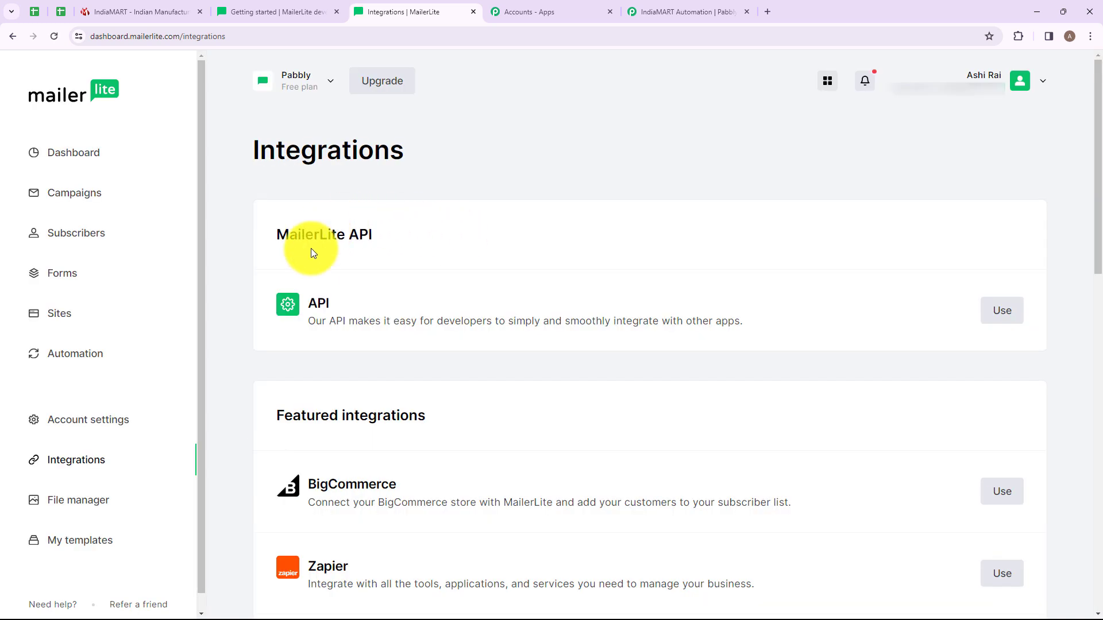
pyautogui.click(1003, 313)
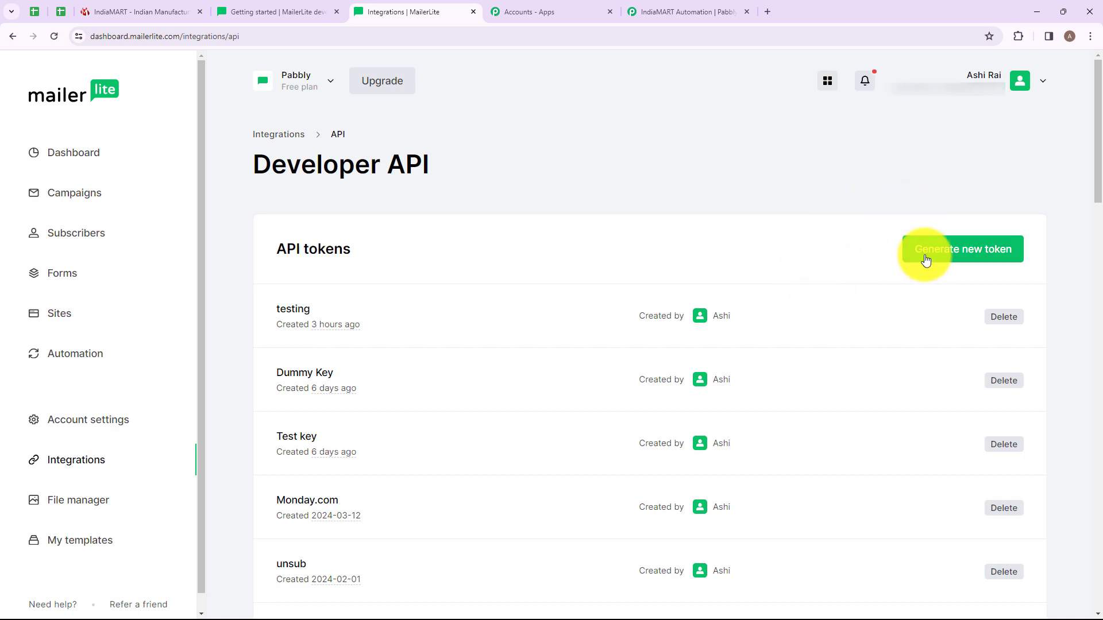
pyautogui.click(925, 255)
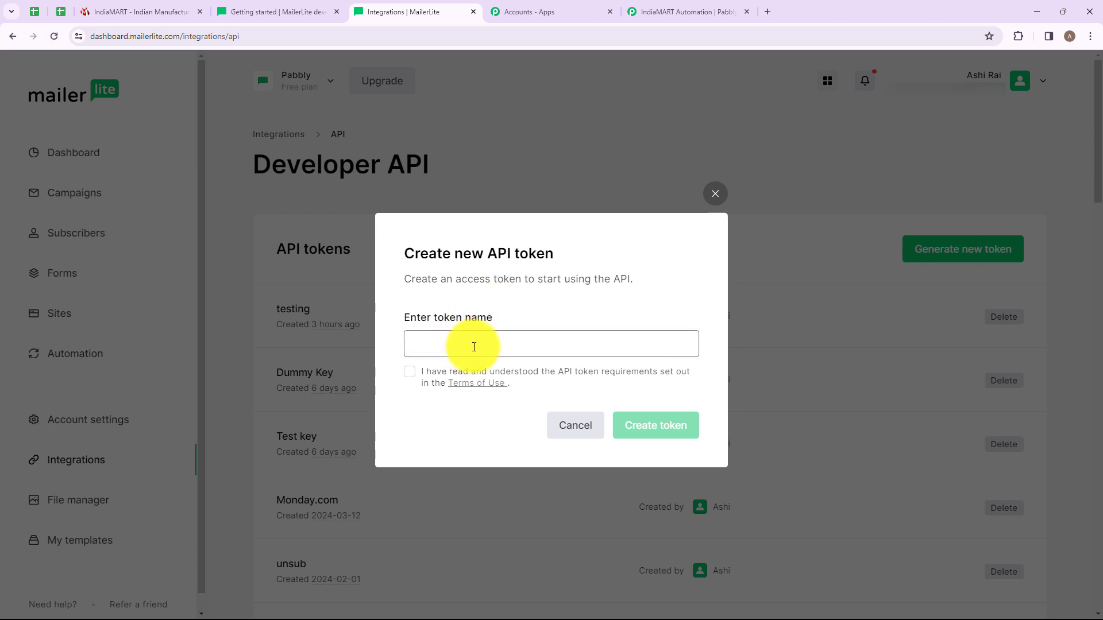
pyautogui.write('API Key')
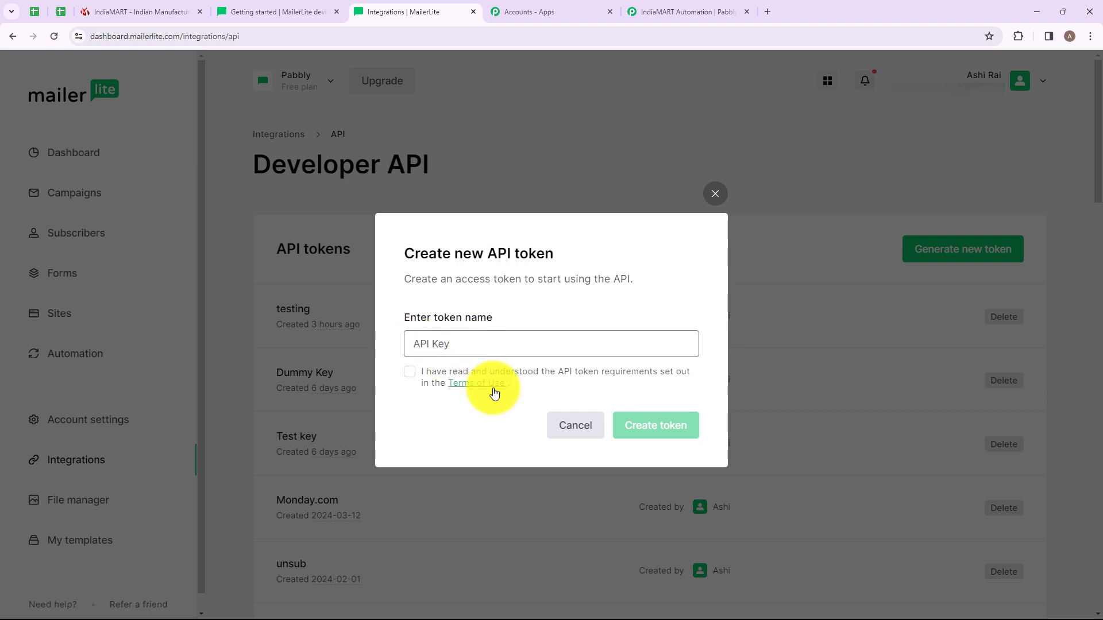
pyautogui.click(410, 373)
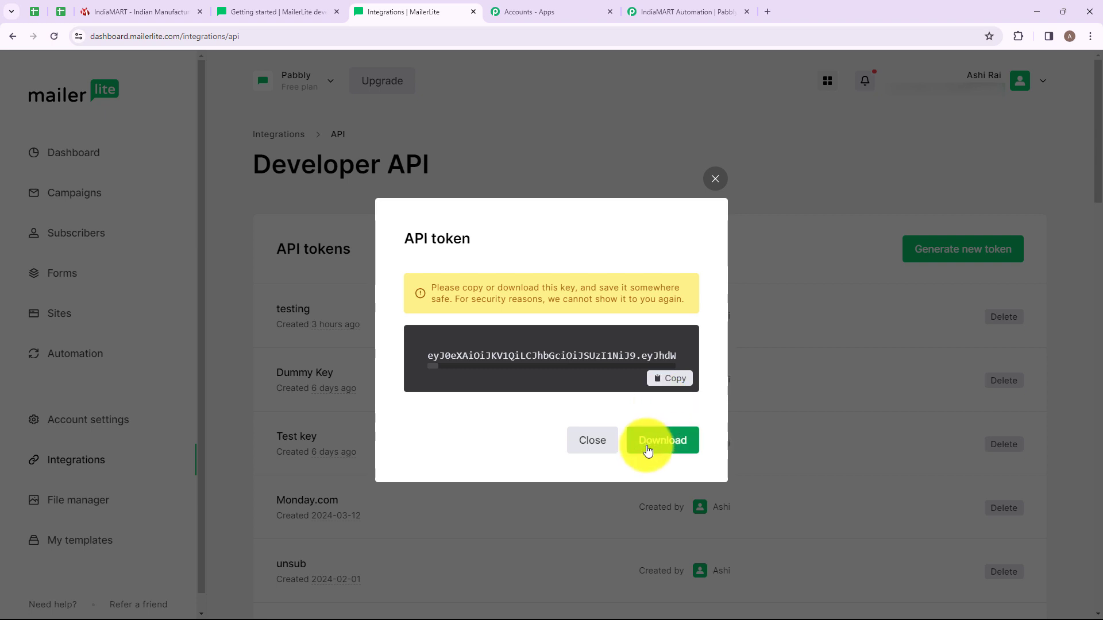
# - Copy the generated API token and paste it into the Bearer Token field of the API request in Pabbly Connect
pyautogui.click(669, 380)
pyautogui.click(666, 10)
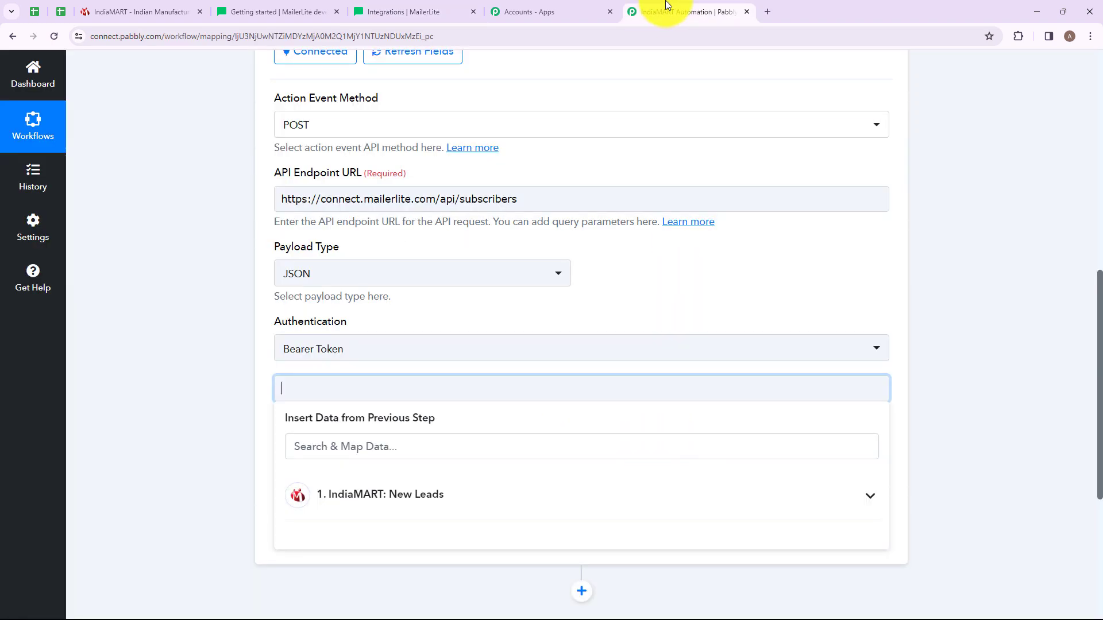
pyautogui.hotkey('ctrl', 'v')
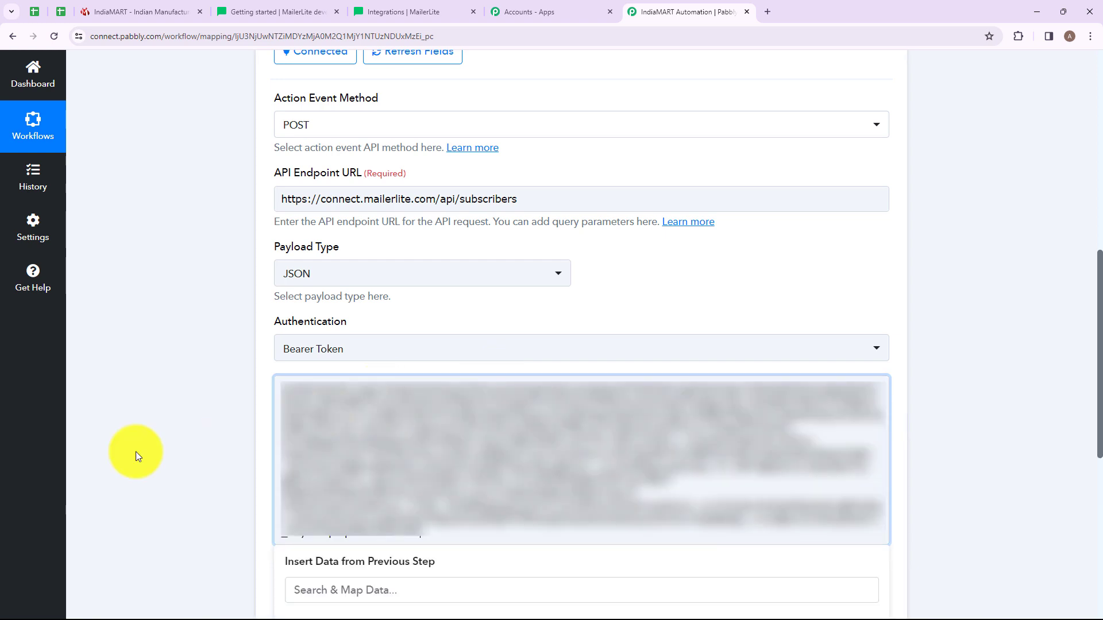
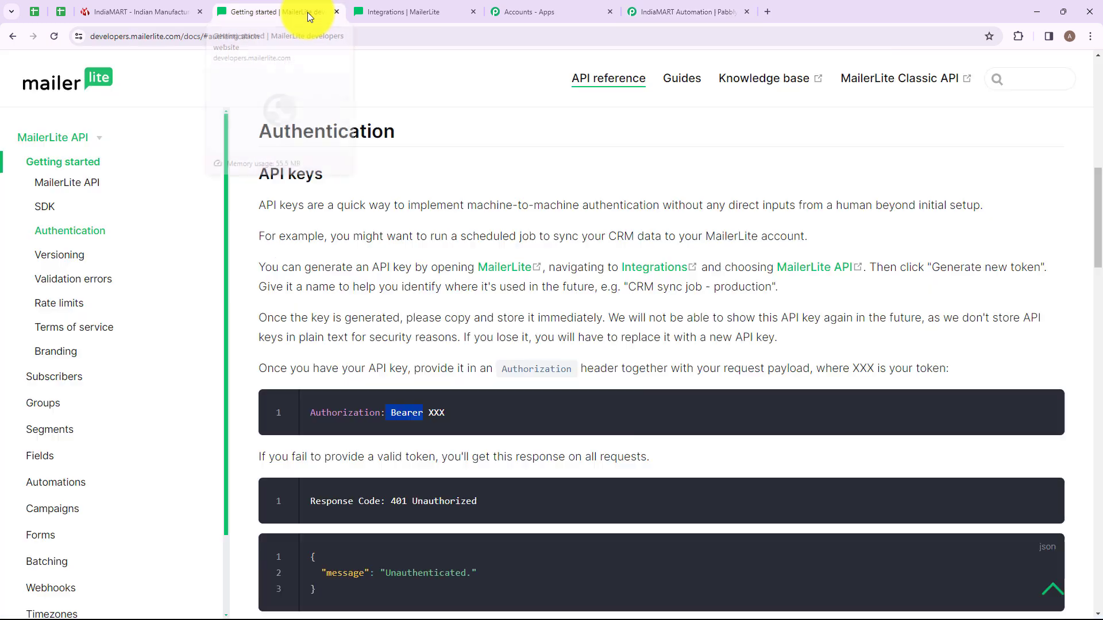
# - Check the request parameters listed under Create/upsert subscriber in the Subscribers section of the MailerLite developer documentation
pyautogui.click(56, 379)
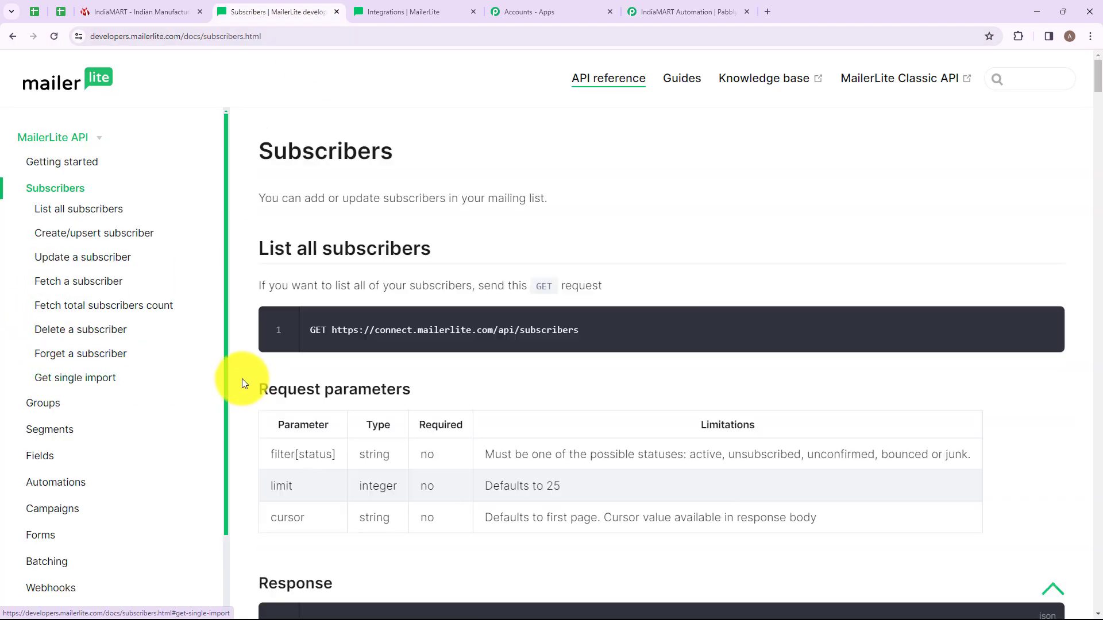
pyautogui.scroll(-2, 242, 378)
pyautogui.click(59, 239)
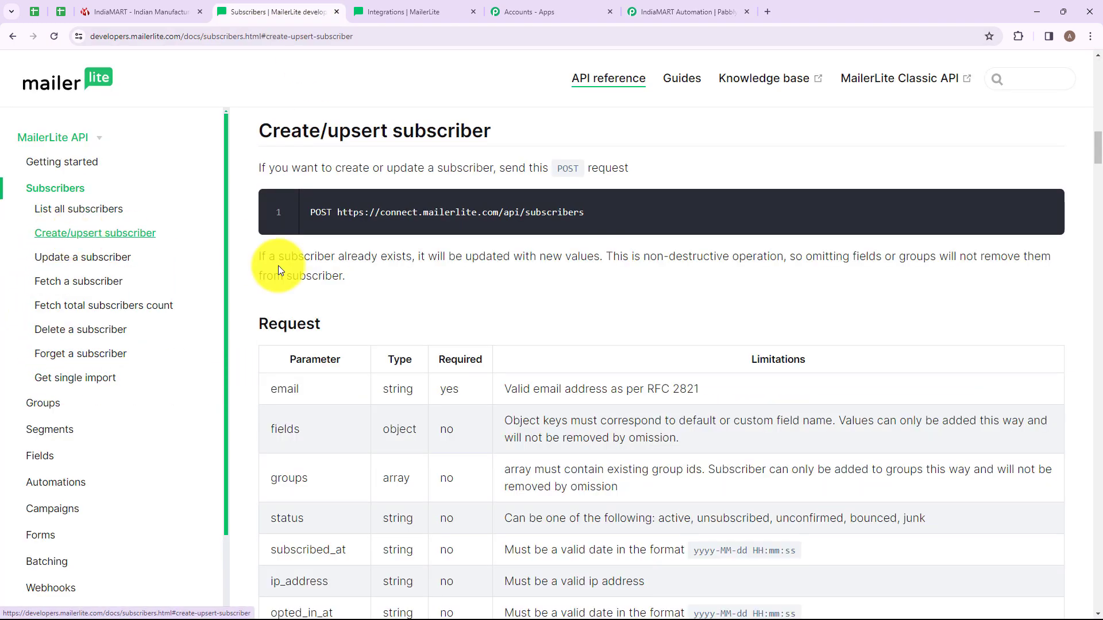
pyautogui.scroll(-2, 407, 270)
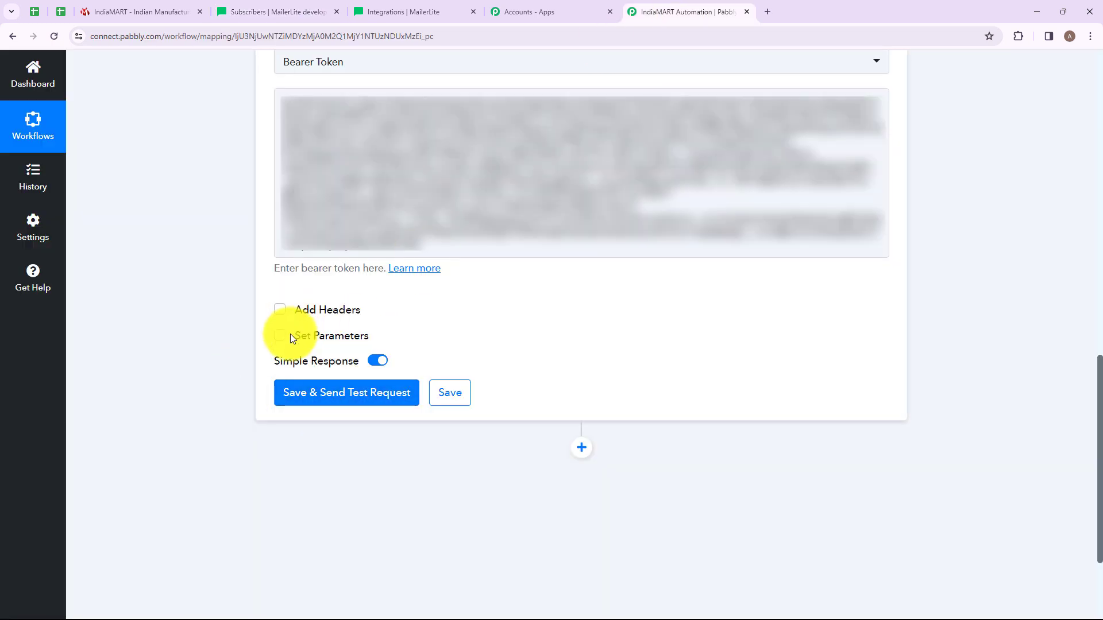
# - Enable Set Parameters for the API request and label the first parameter email, matching the parameter name in the MailerLite documentation
pyautogui.click(280, 337)
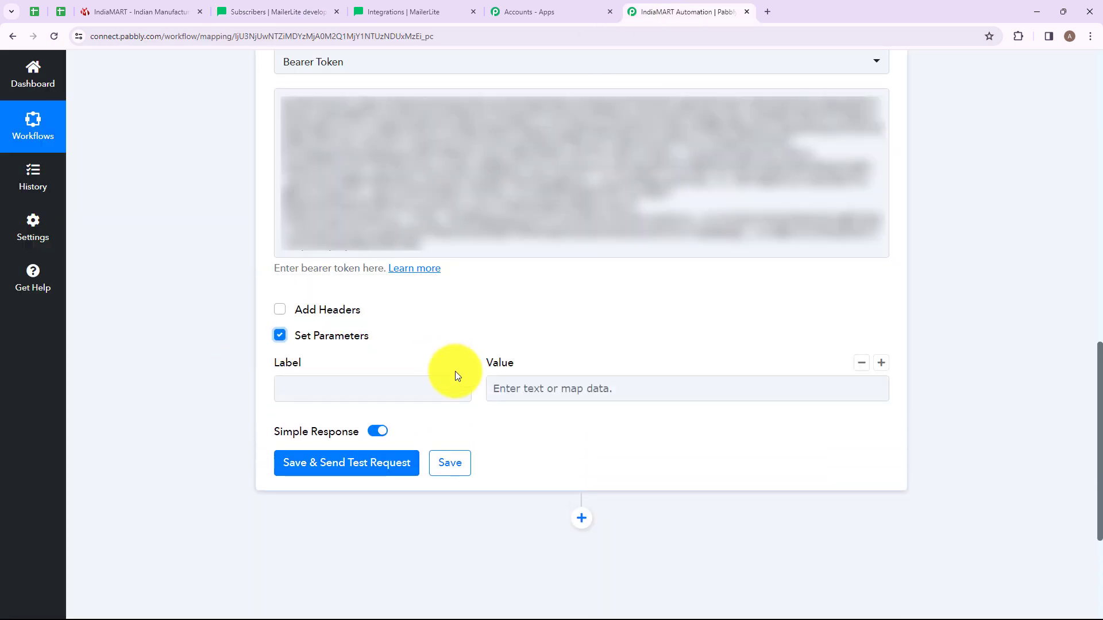
pyautogui.click(354, 392)
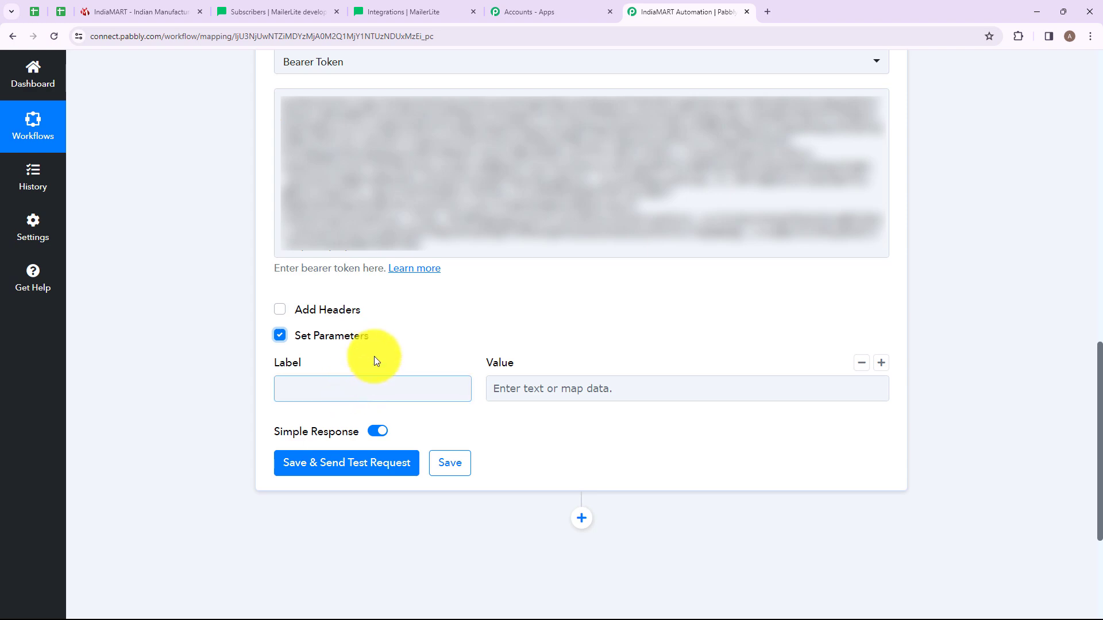
pyautogui.click(572, 191)
pyautogui.hotkey('ctrl', '4')
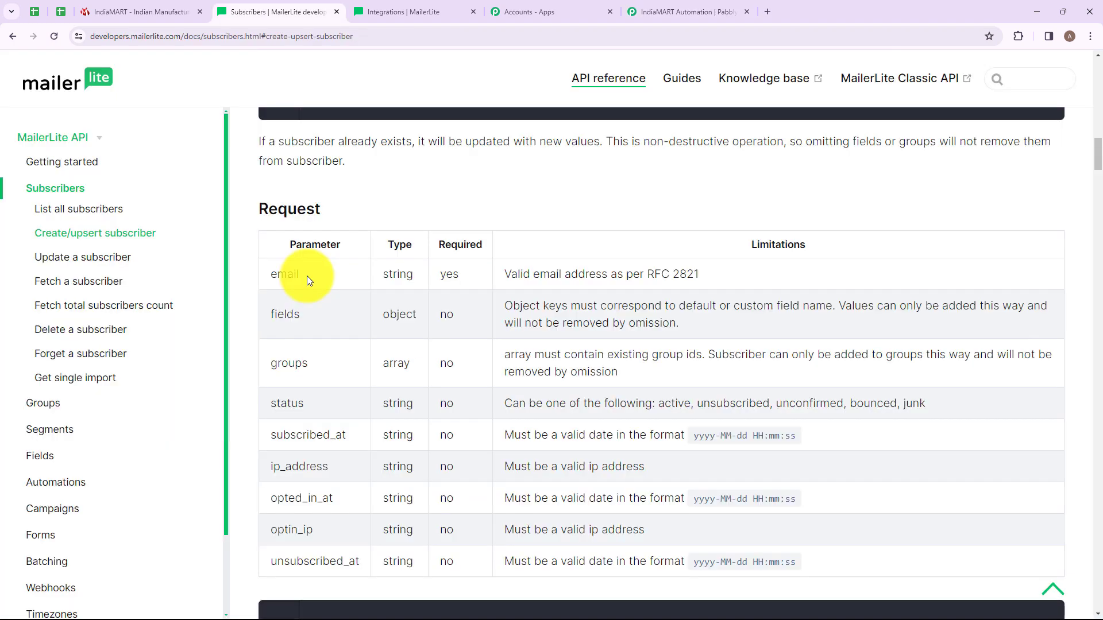
pyautogui.moveTo(299, 274); pyautogui.dragTo(277, 274)
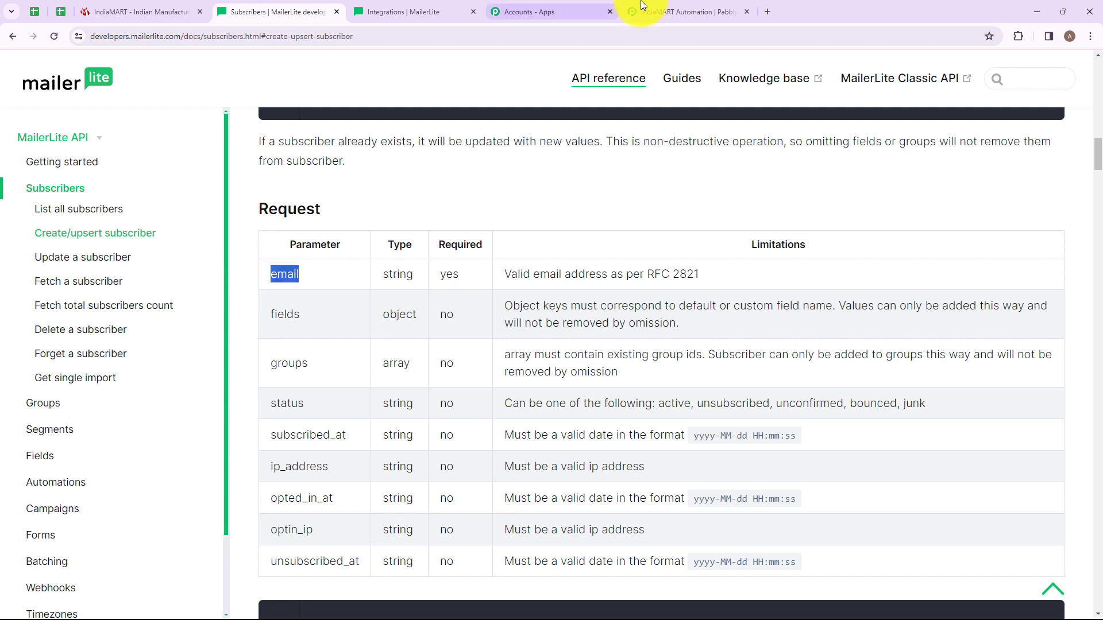
pyautogui.click(683, 12)
pyautogui.click(299, 390)
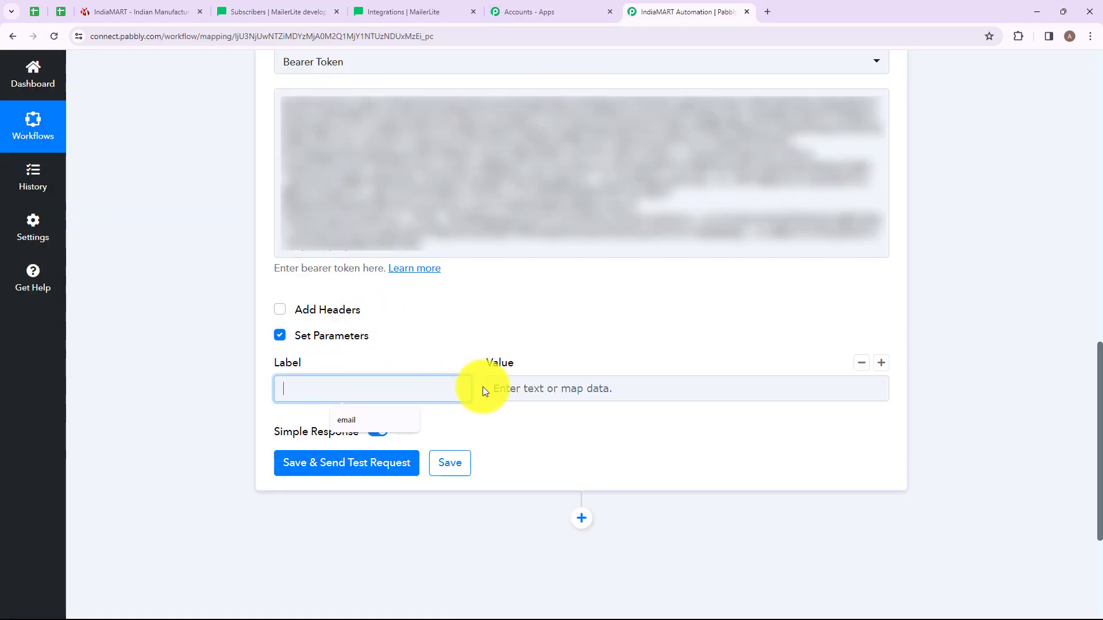
pyautogui.write('email')
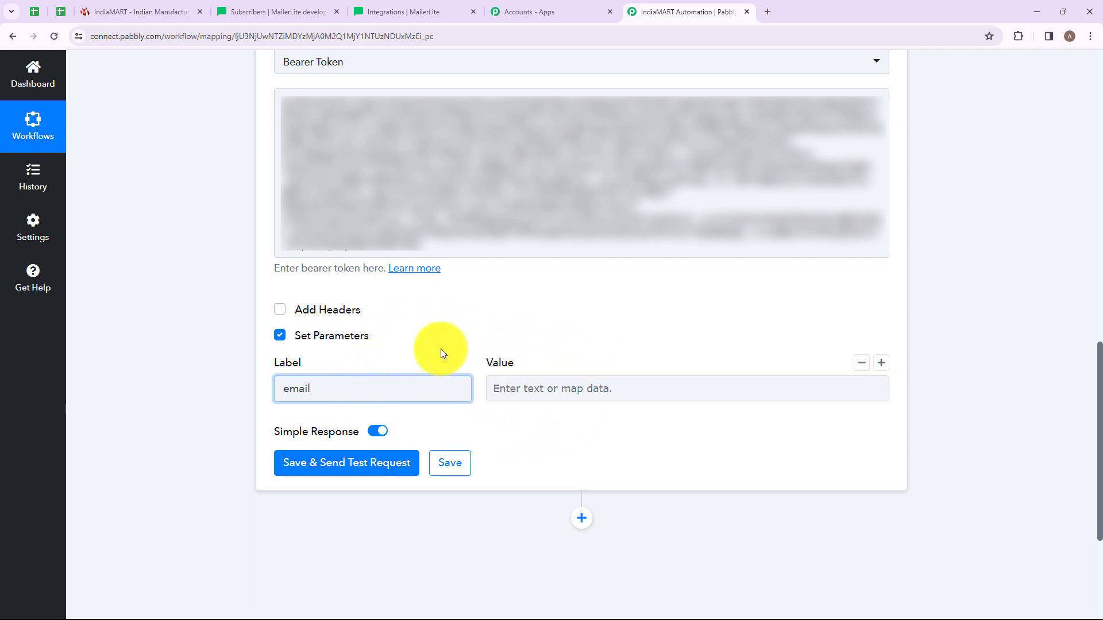
# - Map the email parameter's value to SENDER EMAIL from the IndiaMART: New Leads step
pyautogui.click(532, 380)
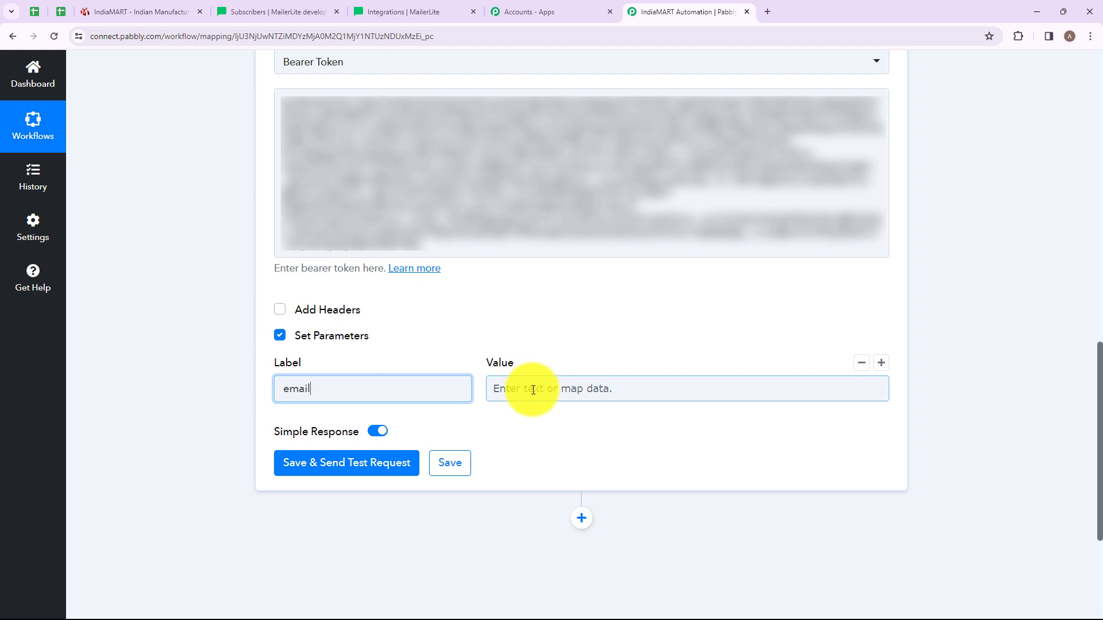
pyautogui.click(532, 392)
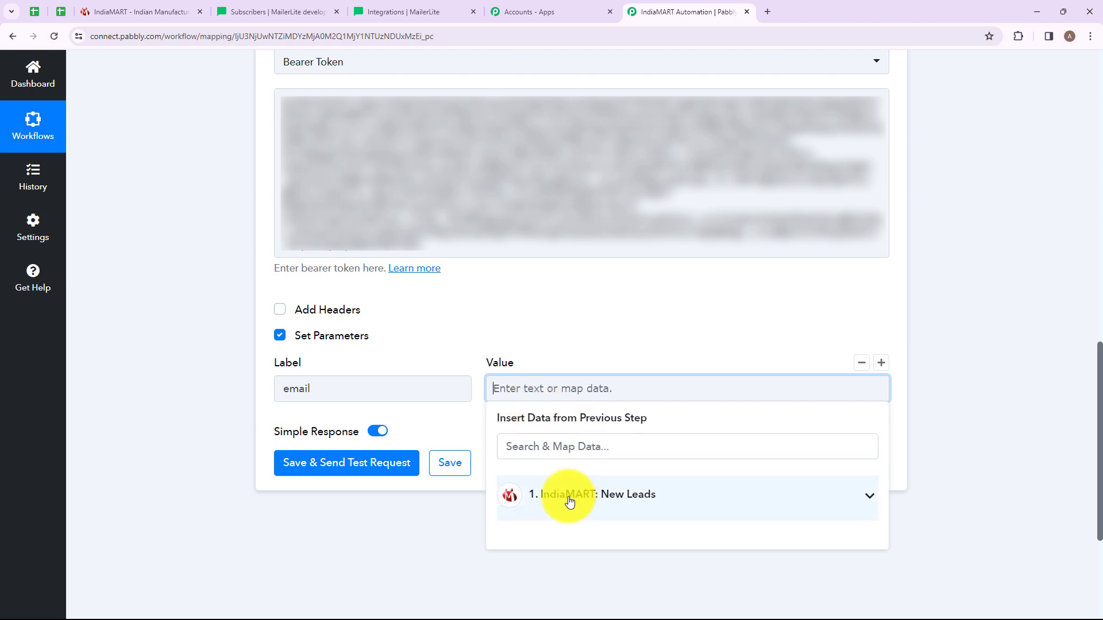
pyautogui.click(567, 446)
pyautogui.write('emai')
pyautogui.press('BackSpace')
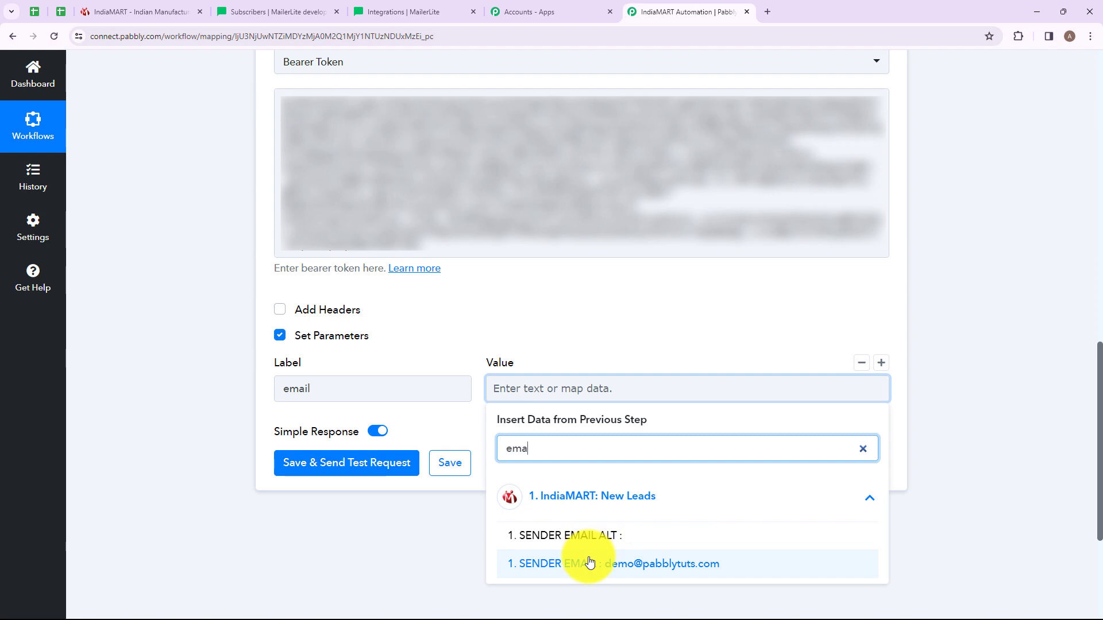
pyautogui.click(590, 563)
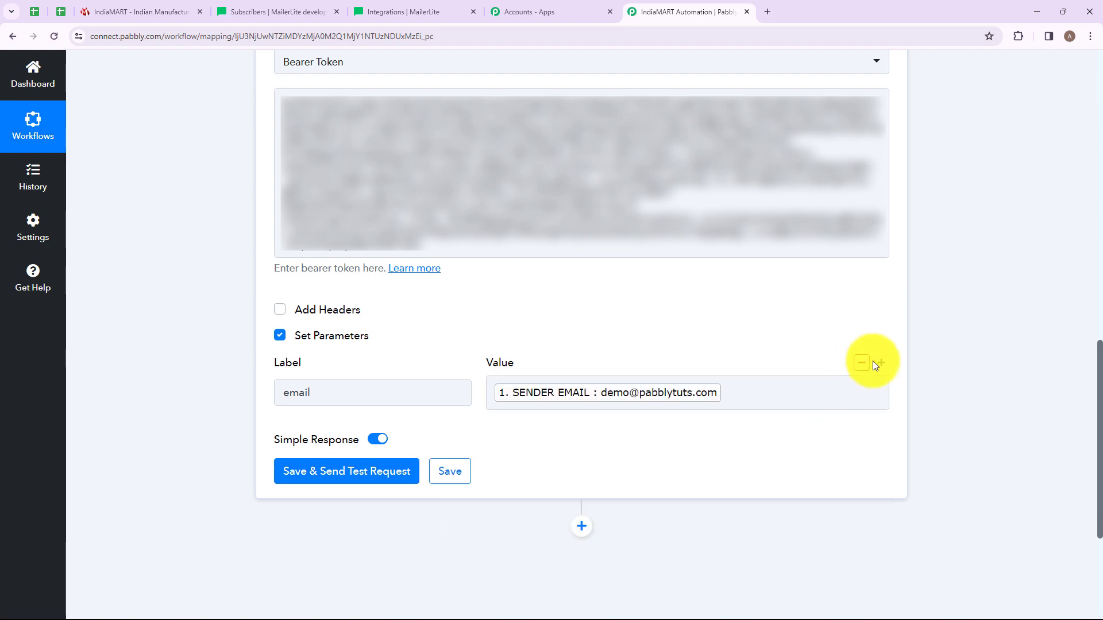
# - Add a second parameter and label it status, copying the parameter name from the MailerLite documentation
pyautogui.click(883, 364)
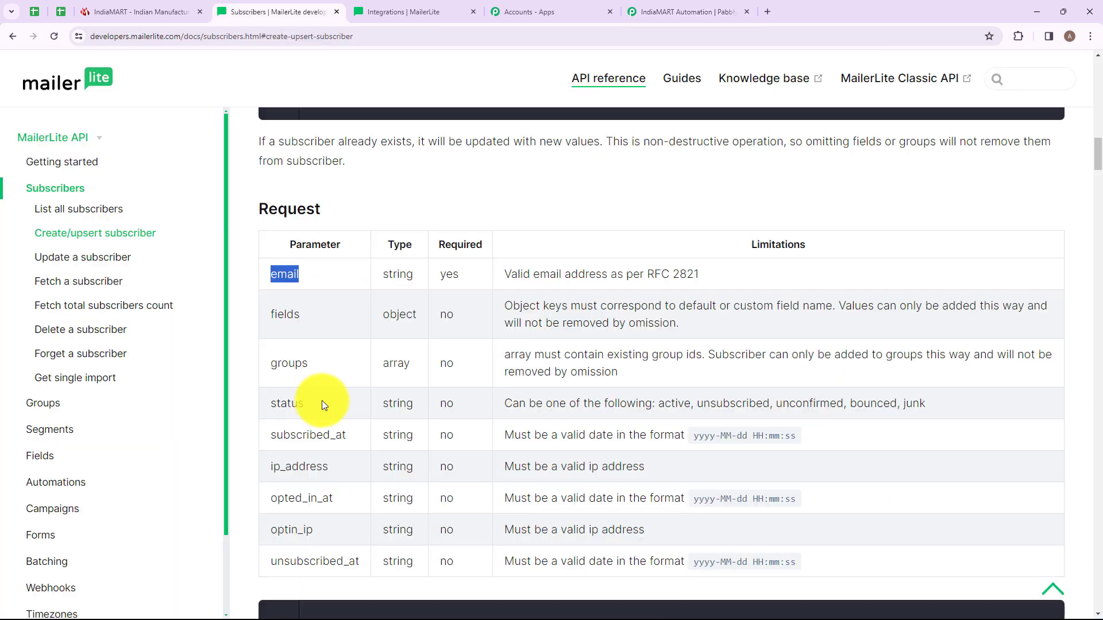
pyautogui.click(306, 405)
pyautogui.moveTo(272, 403); pyautogui.dragTo(325, 402)
pyautogui.hotkey('ctrl', 'c')
pyautogui.click(661, 11)
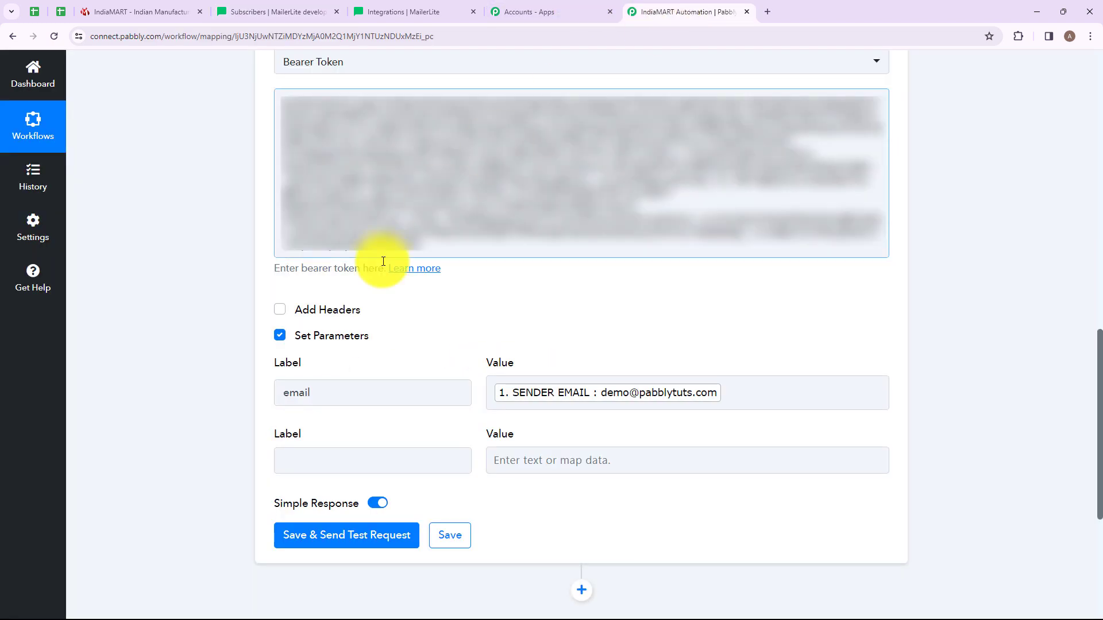
pyautogui.click(317, 463)
pyautogui.hotkey('ctrl', 'v')
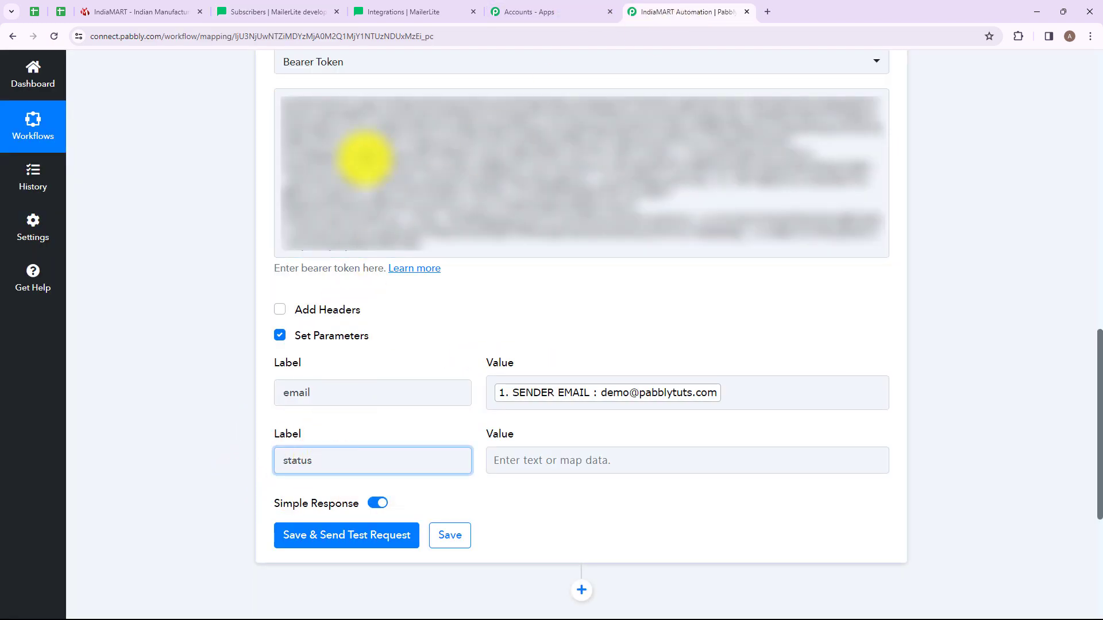
# - Set the status parameter's value to active, copied from the allowed values in the MailerLite documentation
pyautogui.click(276, 11)
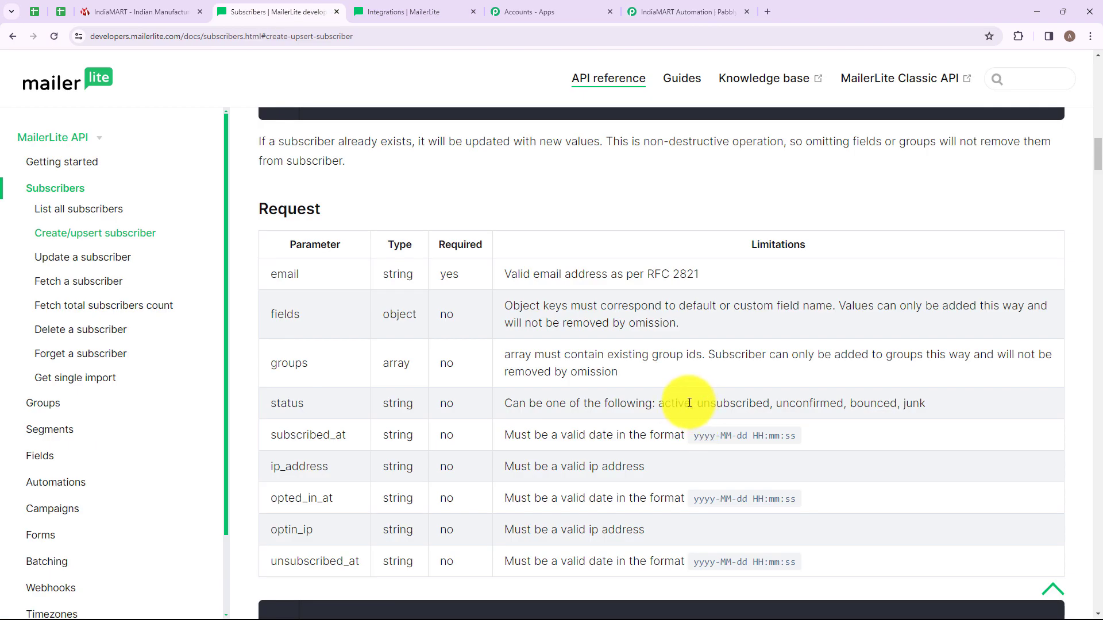
pyautogui.doubleClick(689, 404)
pyautogui.hotkey('ctrl', 'c')
pyautogui.click(704, 7)
pyautogui.click(519, 461)
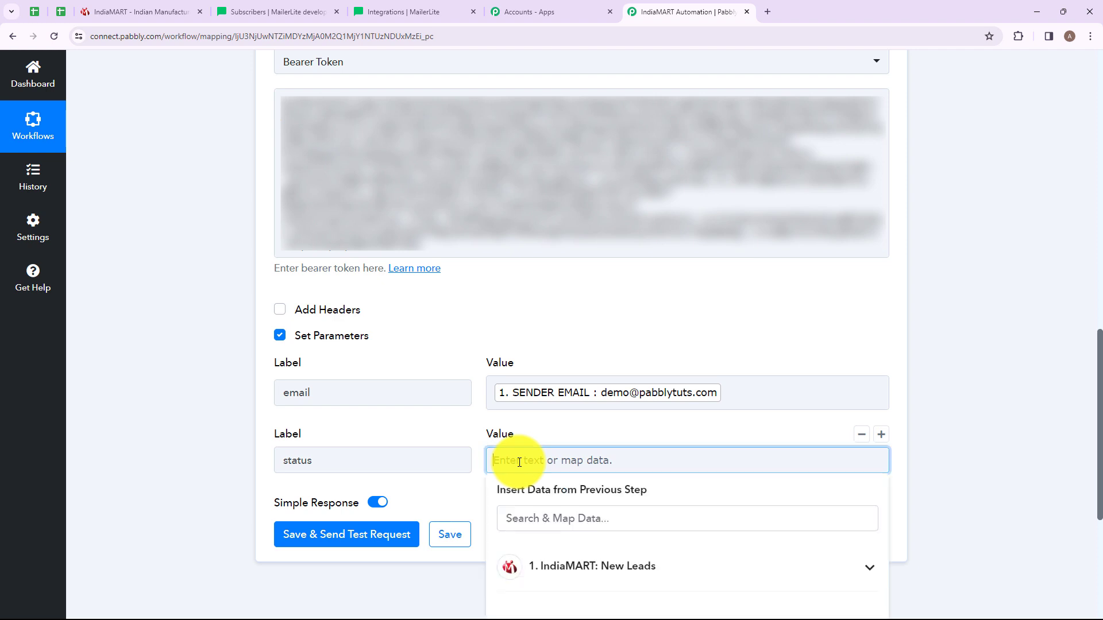
pyautogui.hotkey('ctrl', 'v')
pyautogui.click(460, 484)
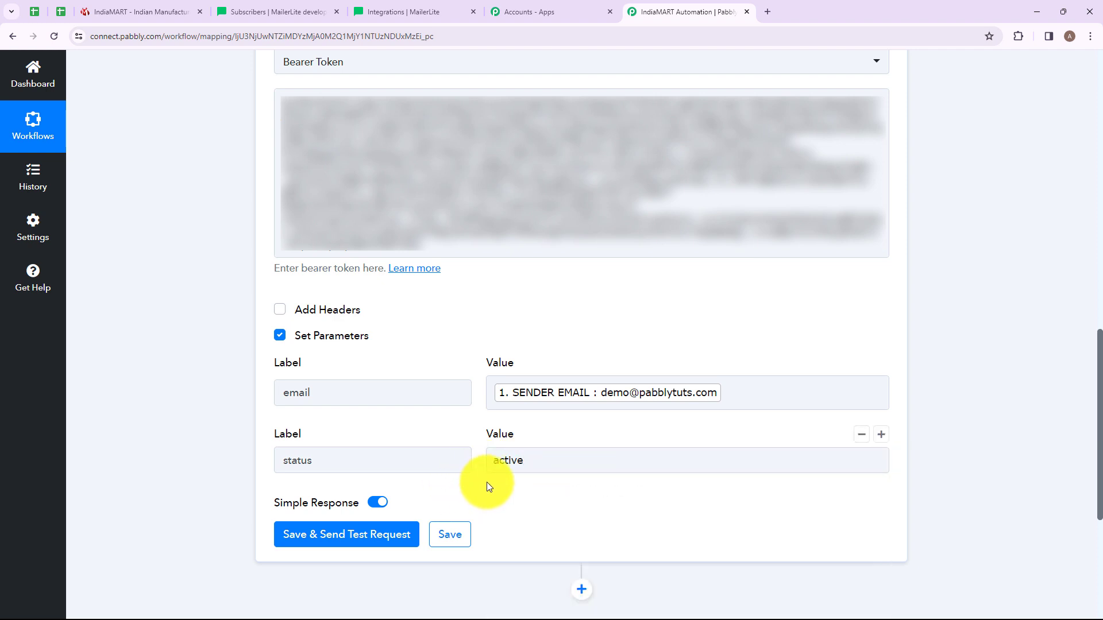
# - Save the API request and send a test request to MailerLite
pyautogui.scroll(-3, 496, 477)
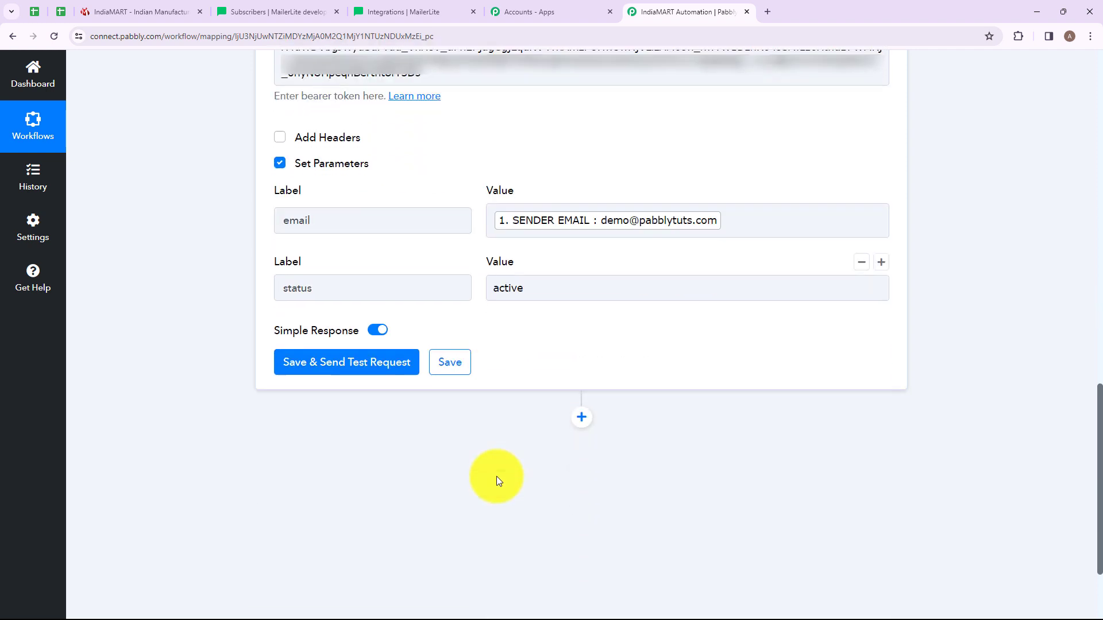
pyautogui.click(348, 362)
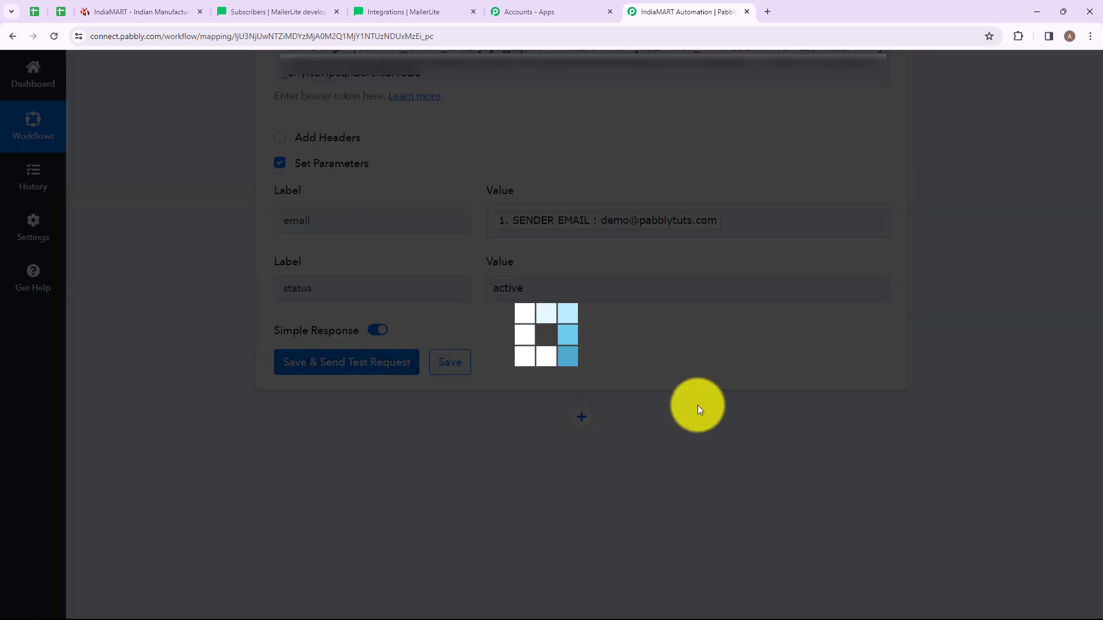
pyautogui.scroll(-3, 632, 365)
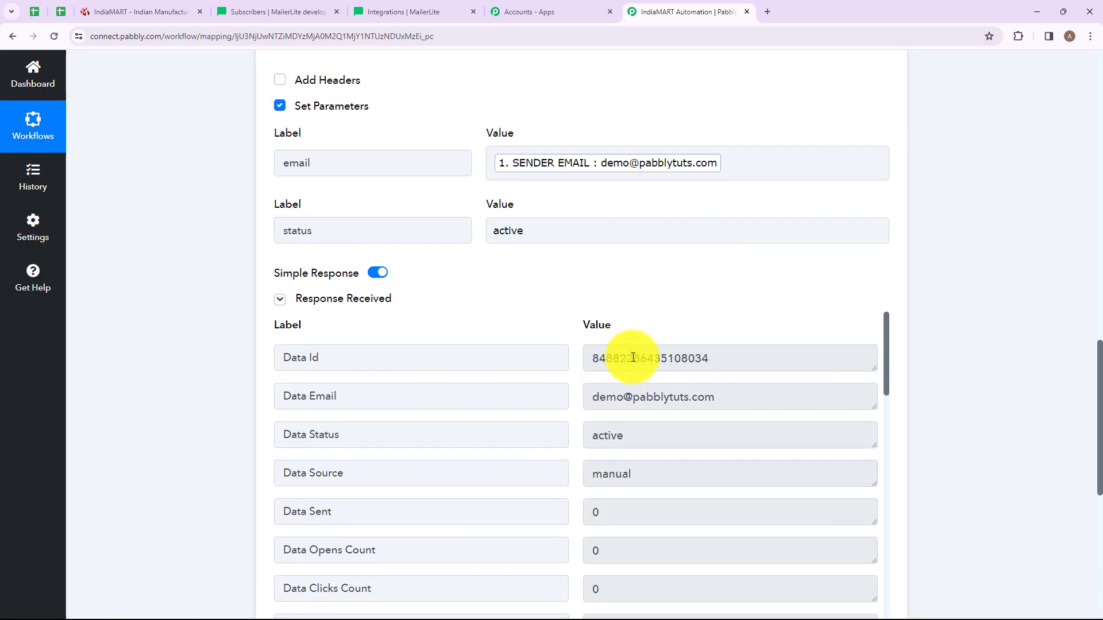
# - Review the received response, checking the Data Status and Data Email values
pyautogui.scroll(-5, 627, 281)
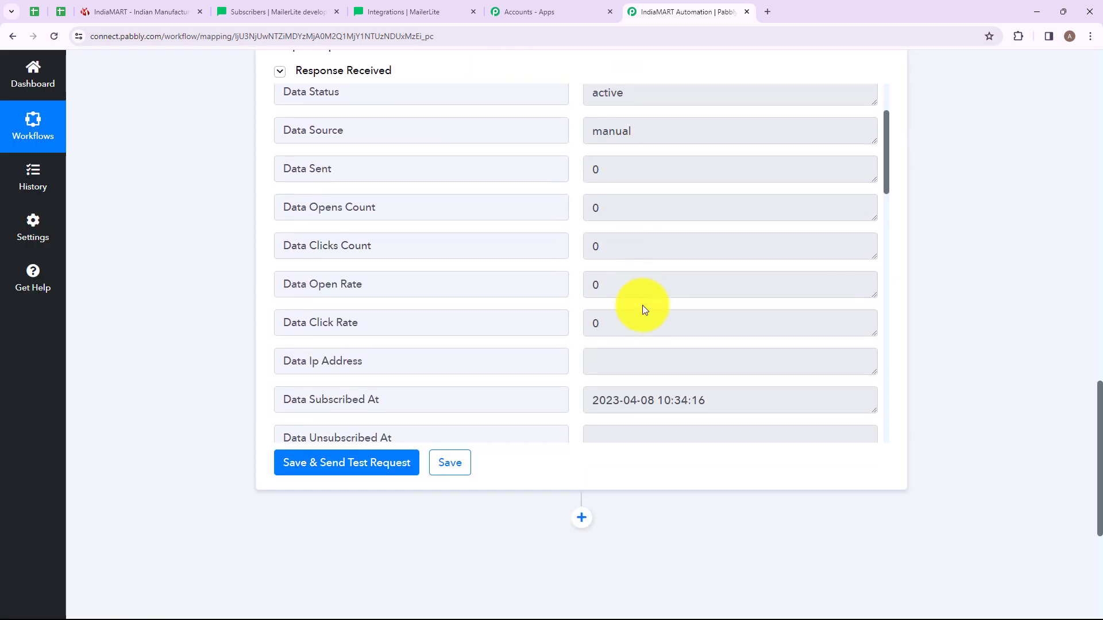
pyautogui.scroll(3, 643, 305)
pyautogui.moveTo(626, 205); pyautogui.dragTo(576, 209)
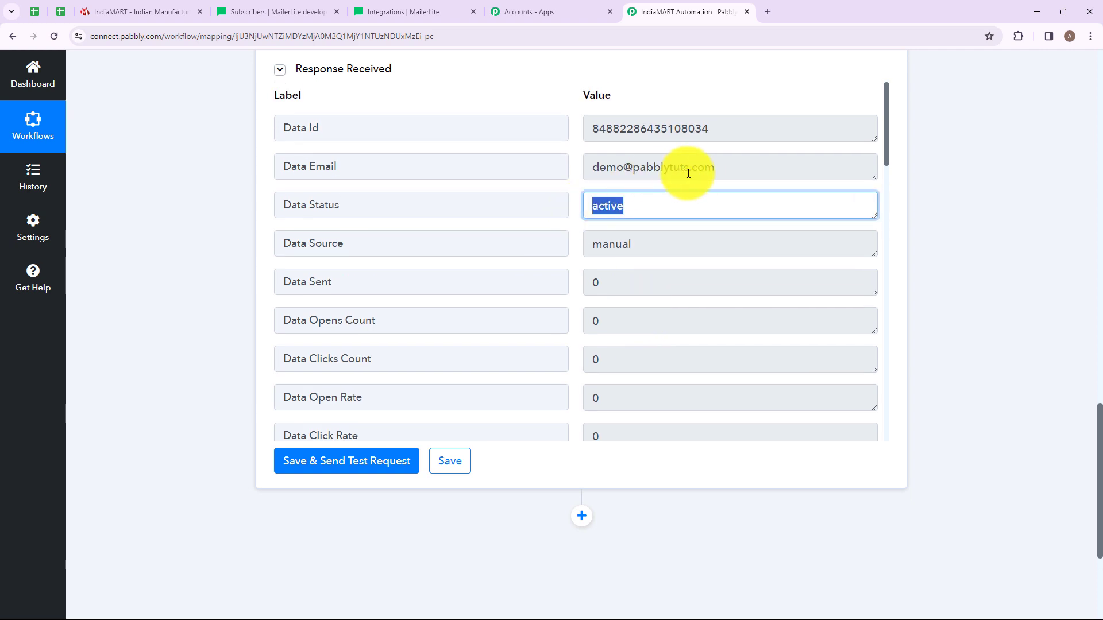
pyautogui.moveTo(721, 170); pyautogui.dragTo(597, 181)
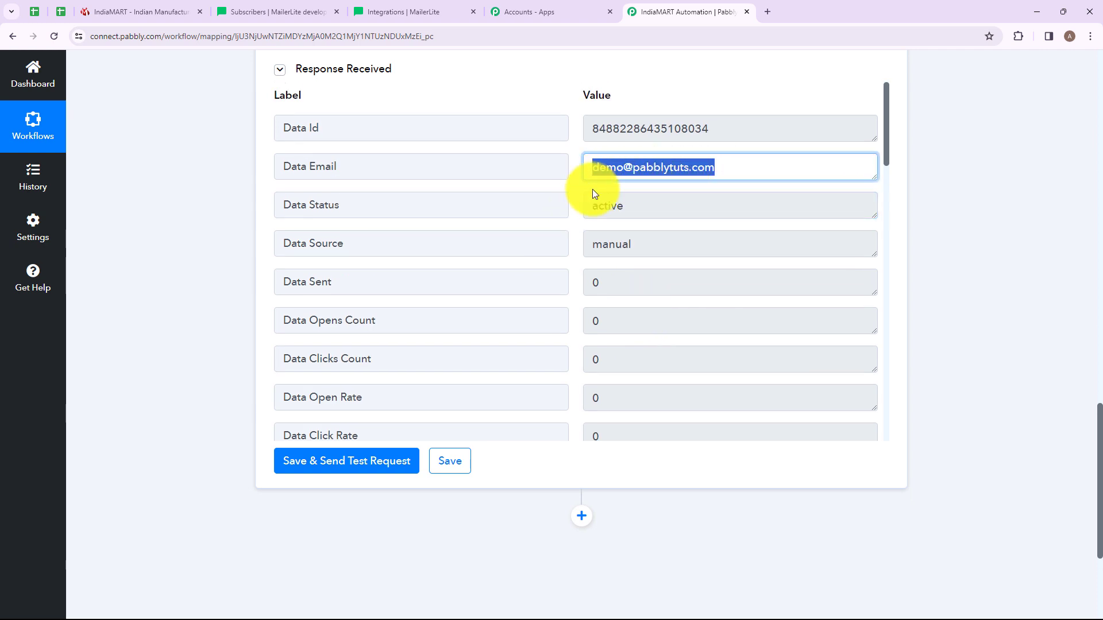
# - Look through the rest of the received response, including the name, phone and group fields, and return to its first entries
pyautogui.scroll(-15, 693, 261)
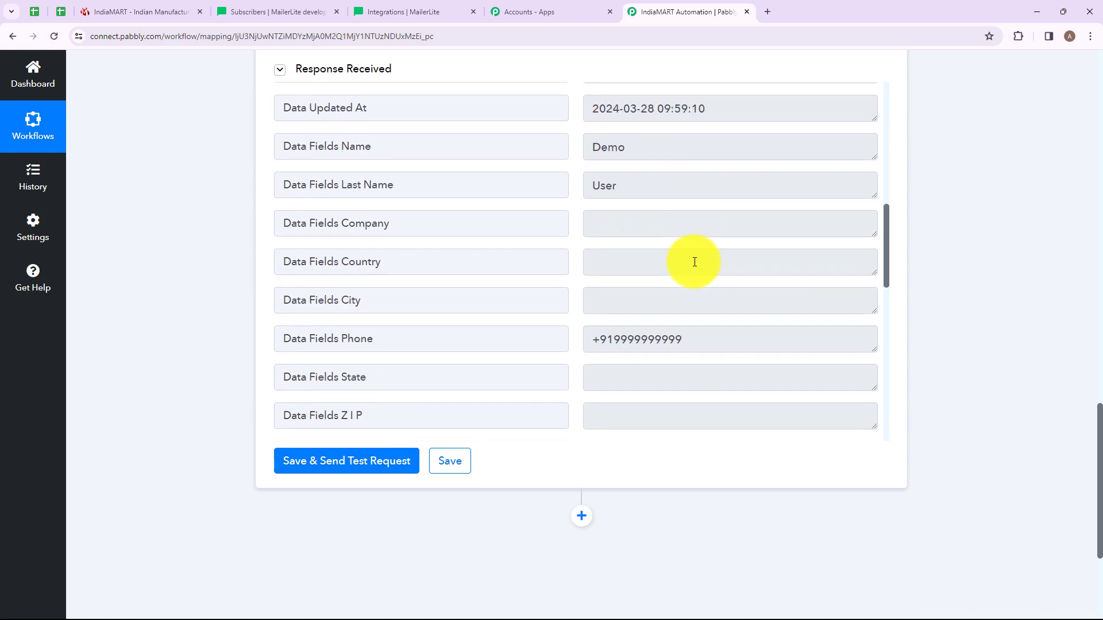
pyautogui.scroll(-5, 694, 261)
pyautogui.scroll(12, 694, 262)
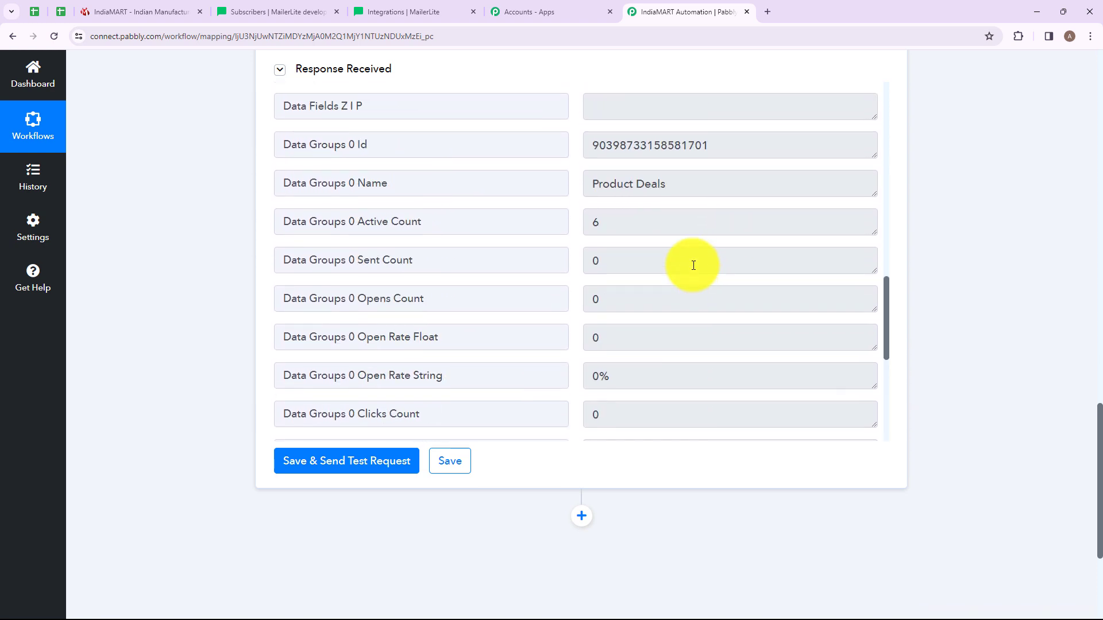
pyautogui.scroll(7, 694, 262)
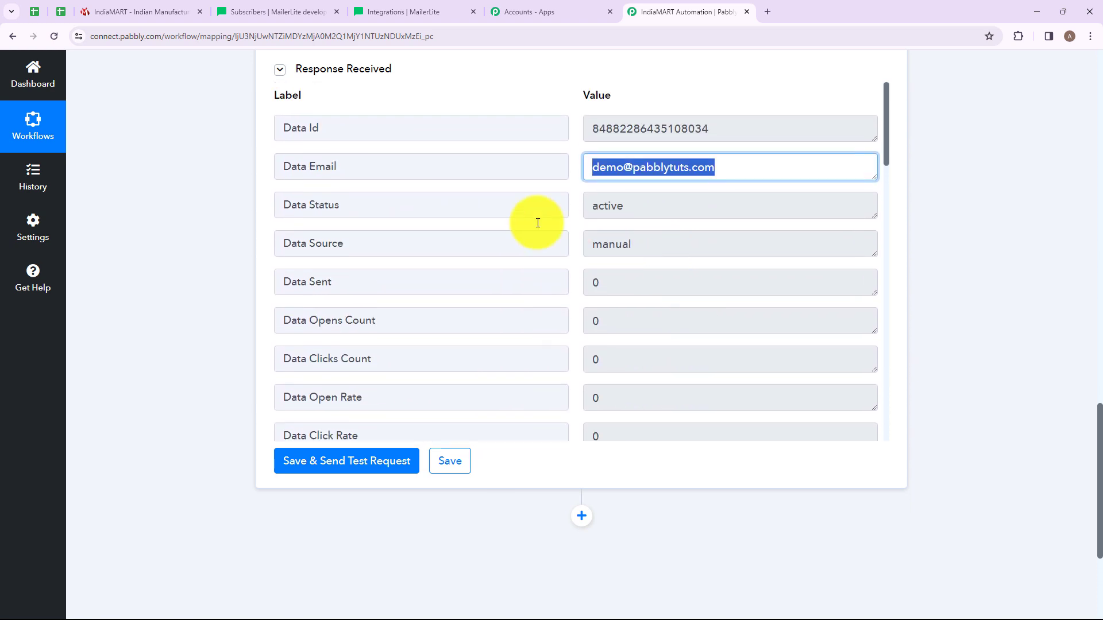
pyautogui.click(473, 112)
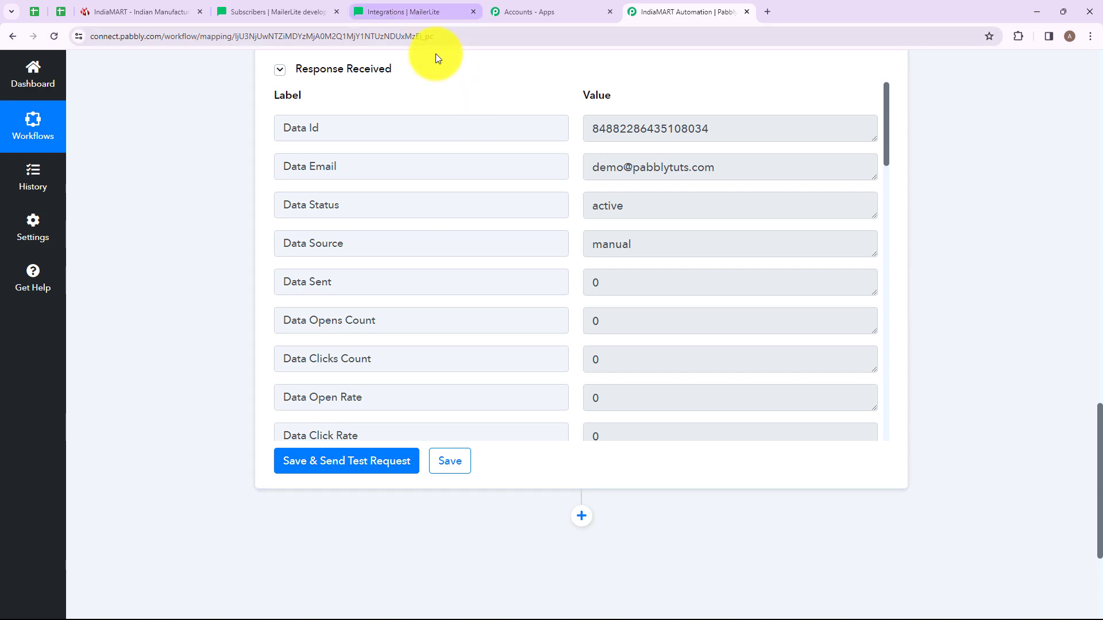
# - Switch to MailerLite, open the Subscribers page and check the active subscribers list for the test lead's e-mail
pyautogui.click(412, 9)
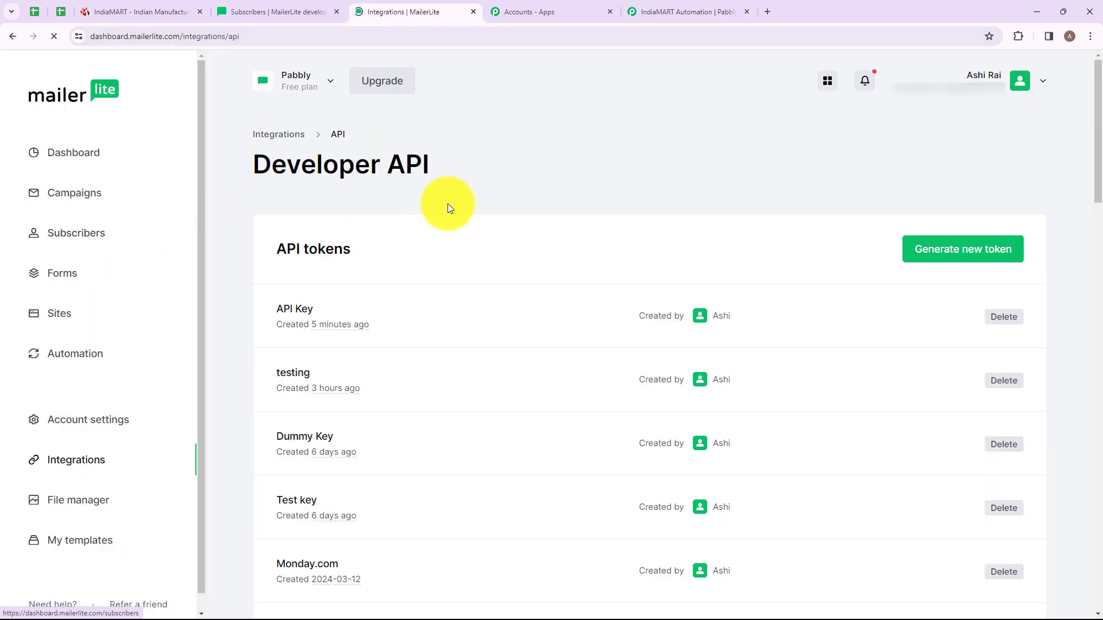
pyautogui.scroll(-5, 464, 236)
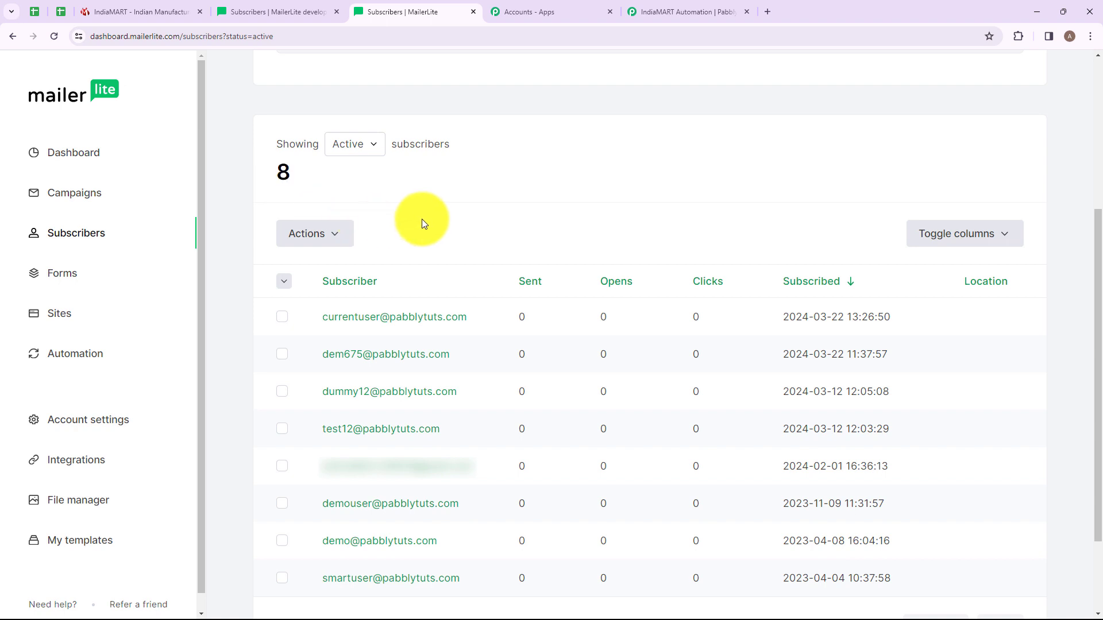
pyautogui.scroll(-2, 425, 220)
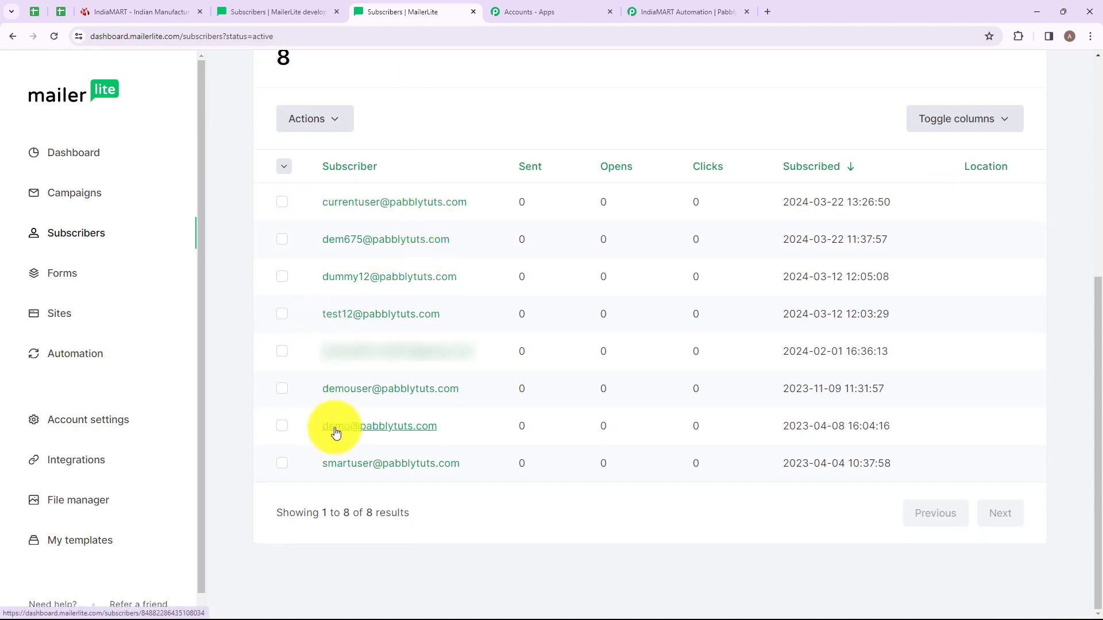
pyautogui.scroll(4, 459, 420)
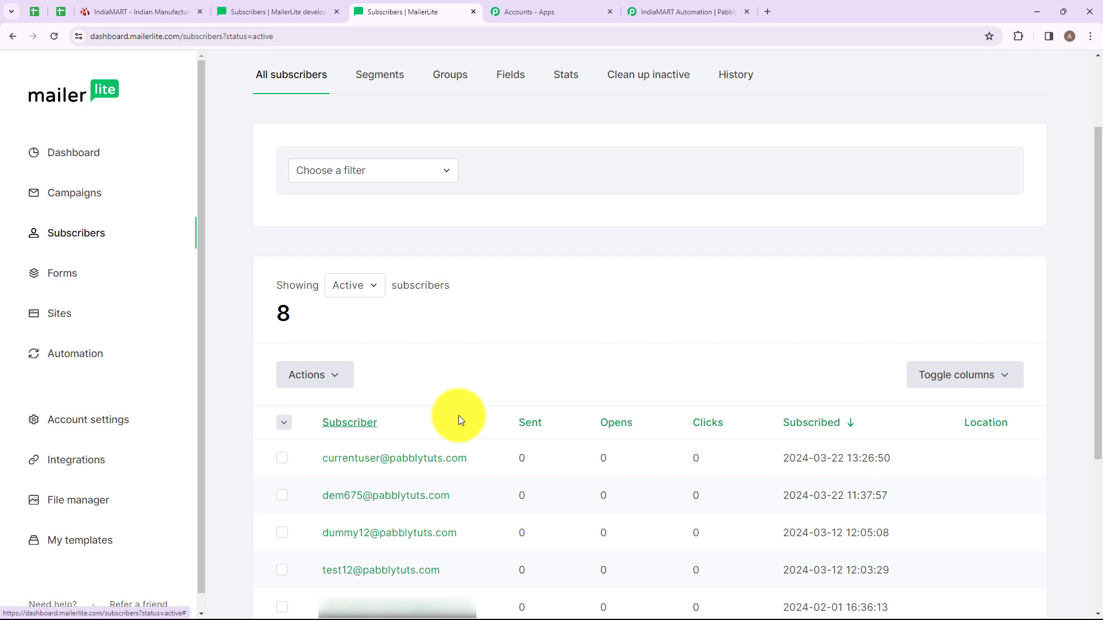
# - Return to the IndiaMART Automation workflow in Pabbly Connect and collapse the API by Pabbly action step
pyautogui.click(678, 12)
pyautogui.scroll(15, 431, 352)
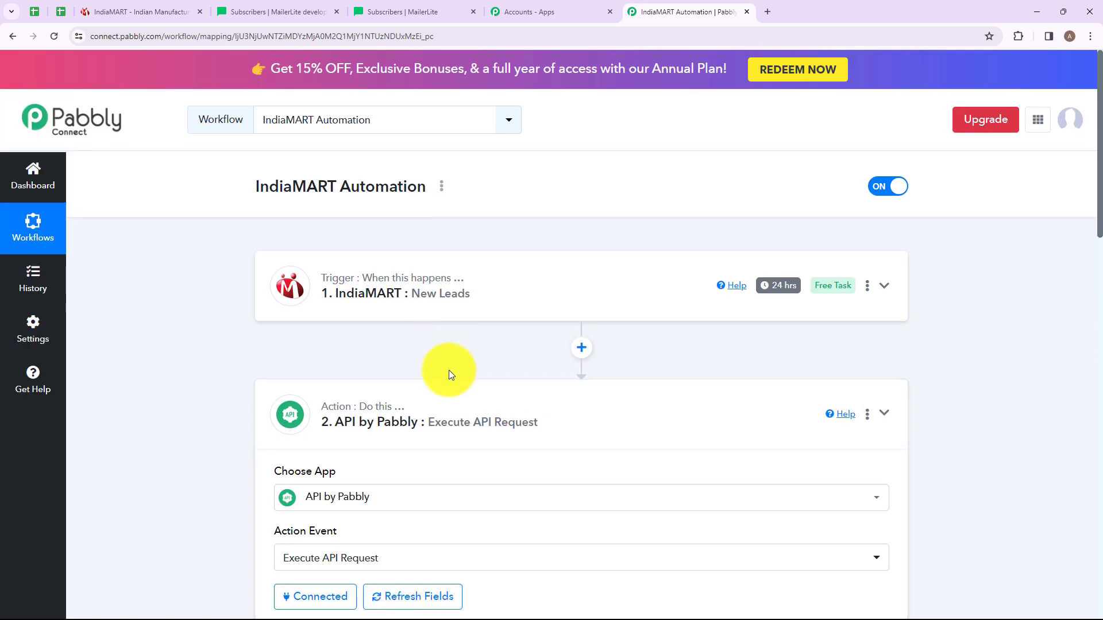
pyautogui.click(432, 402)
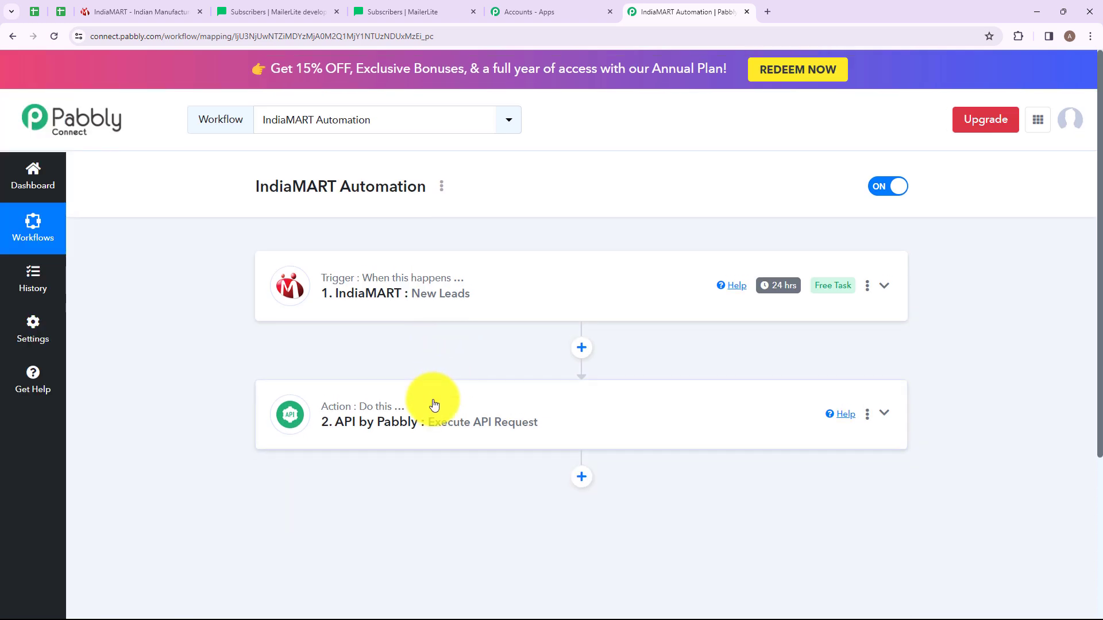